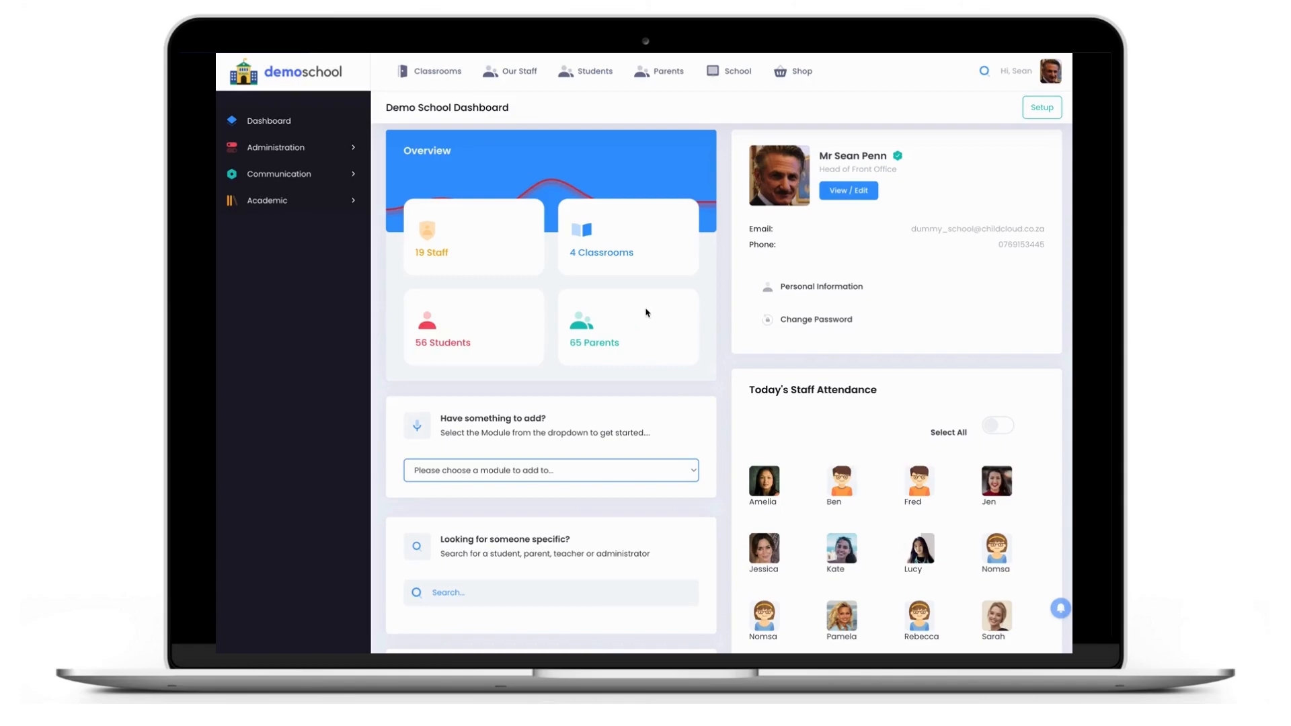
Step: Open the Forms section under Communication and start a new form
left_click(288, 179)
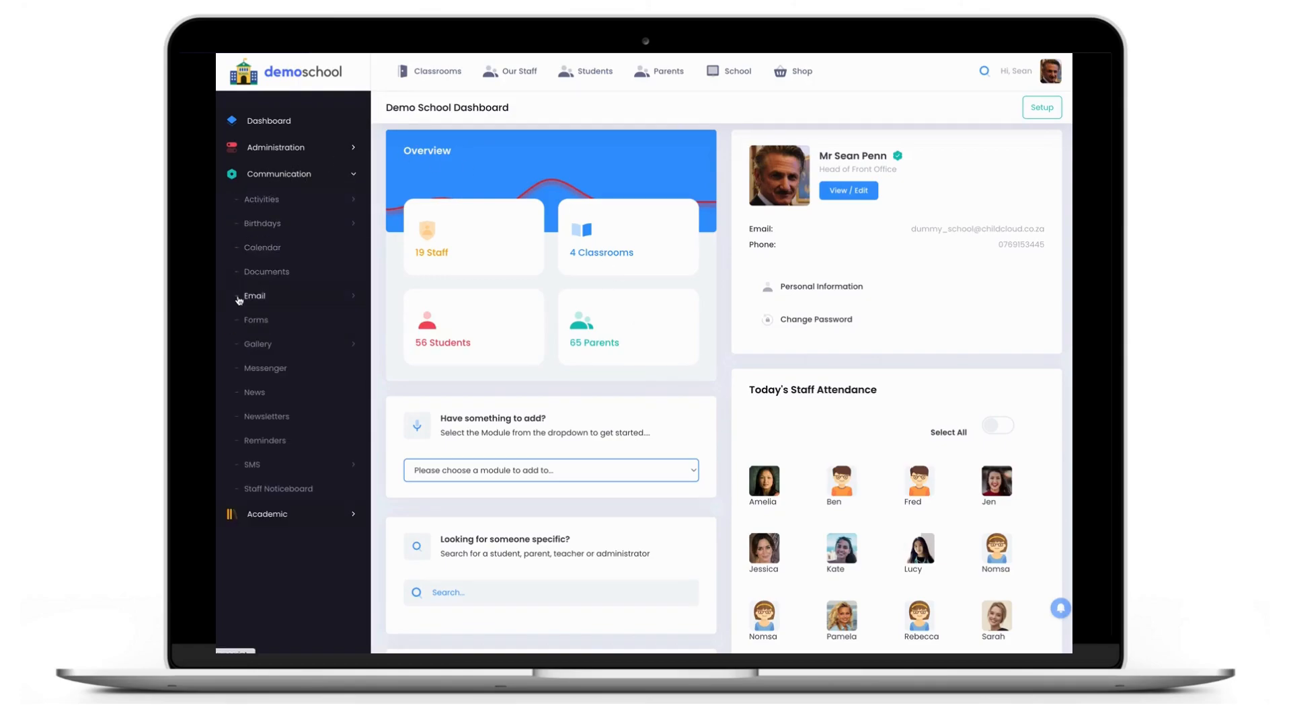
left_click(247, 326)
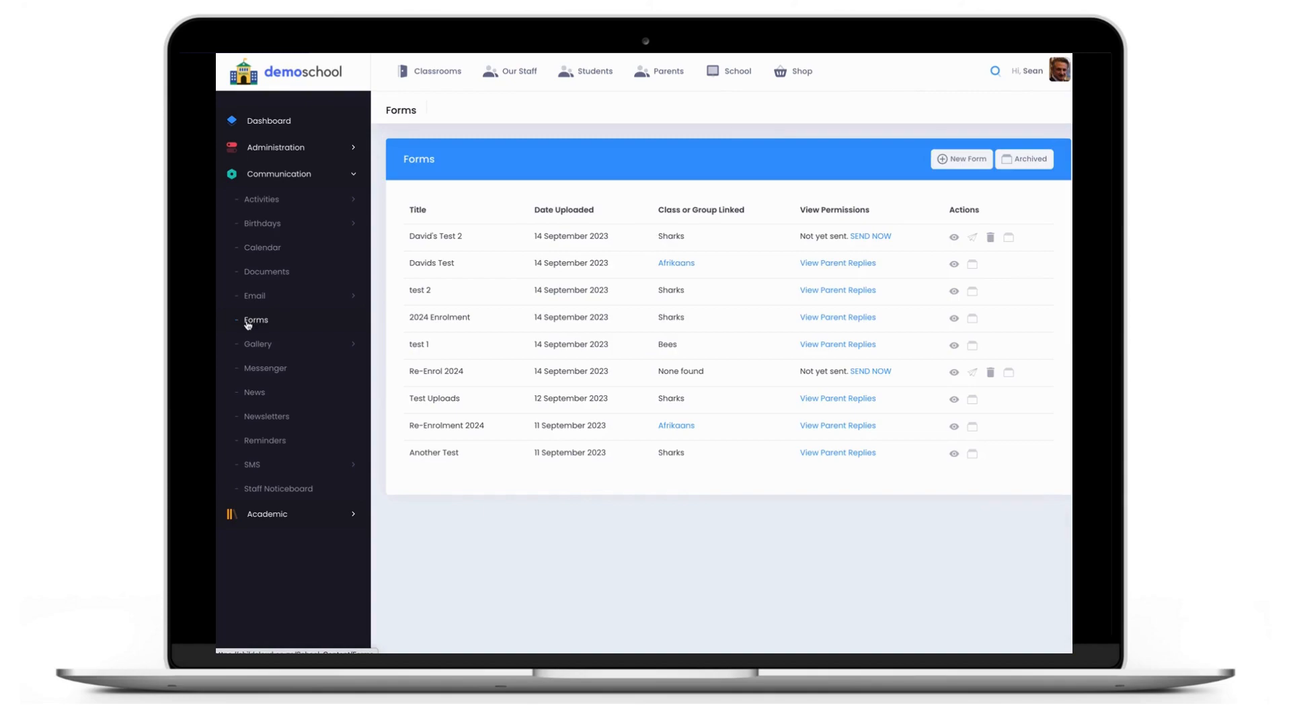
left_click(954, 160)
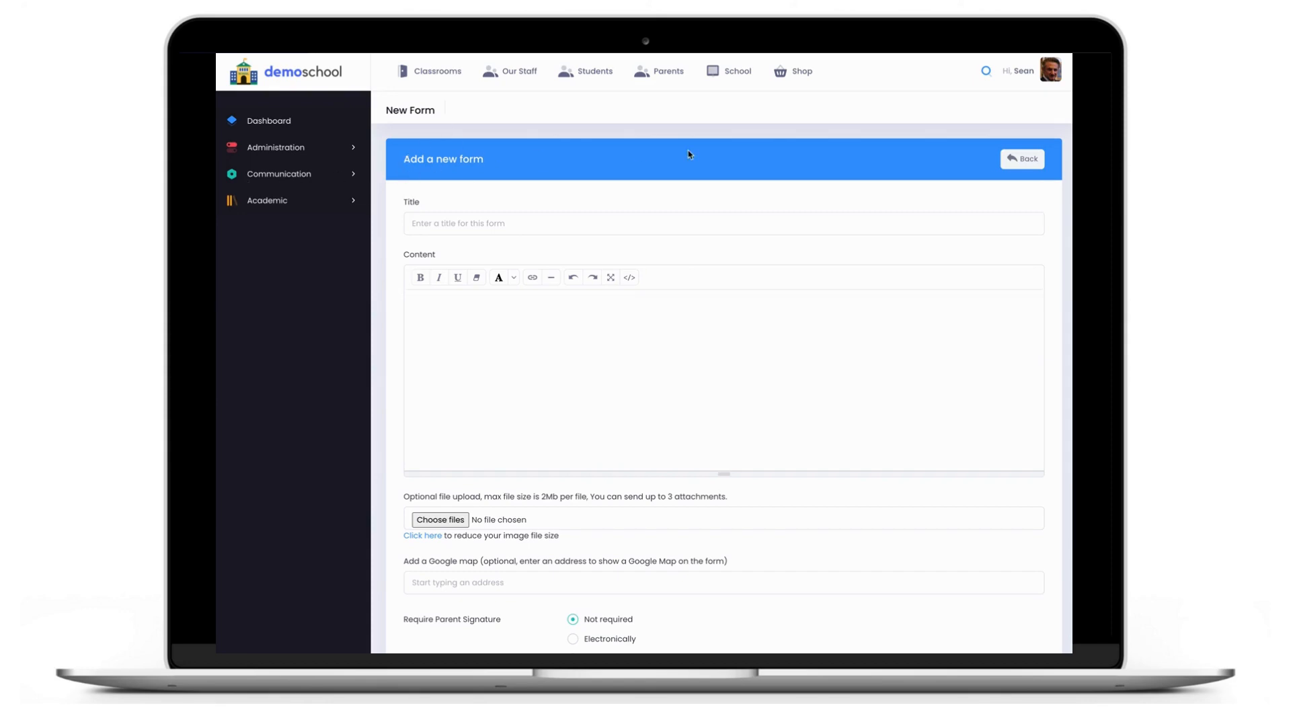
left_click(1022, 159)
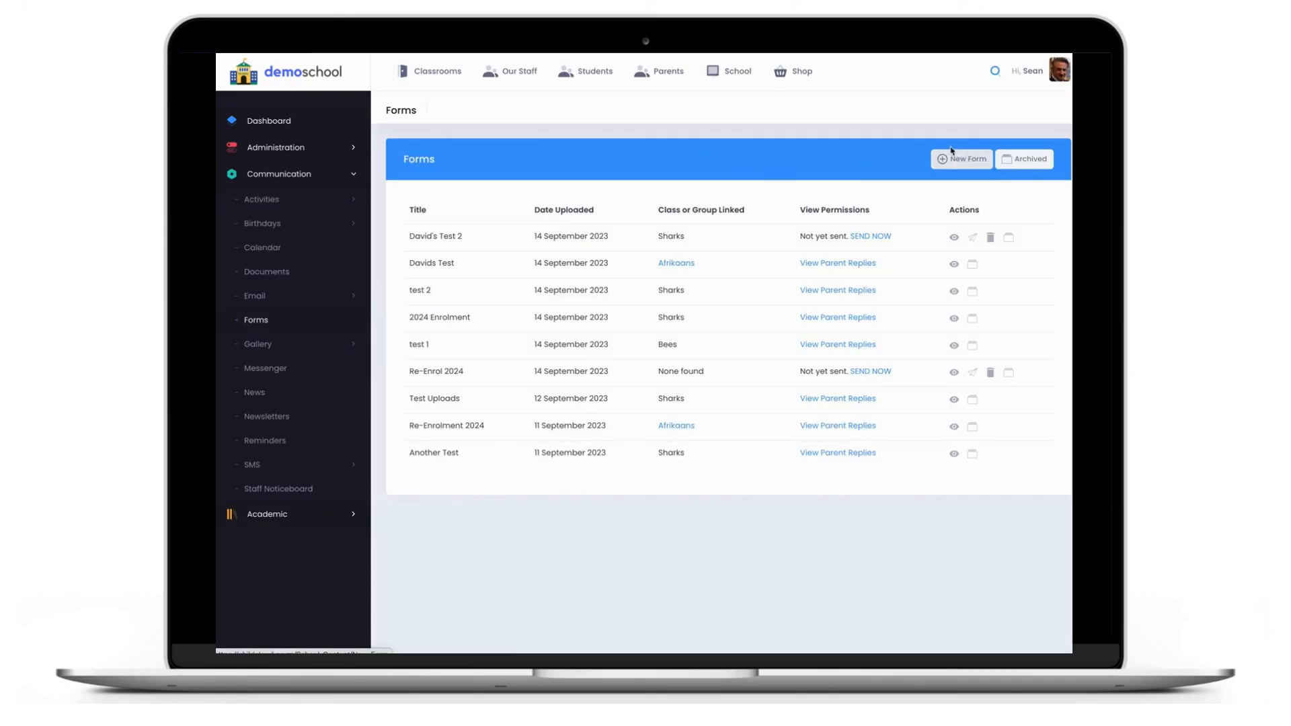
left_click(964, 161)
Step: Title the form "Re-Enrolment Agreement 2024" and paste the copied re-enrolment letter to parents as its content
left_click(480, 230)
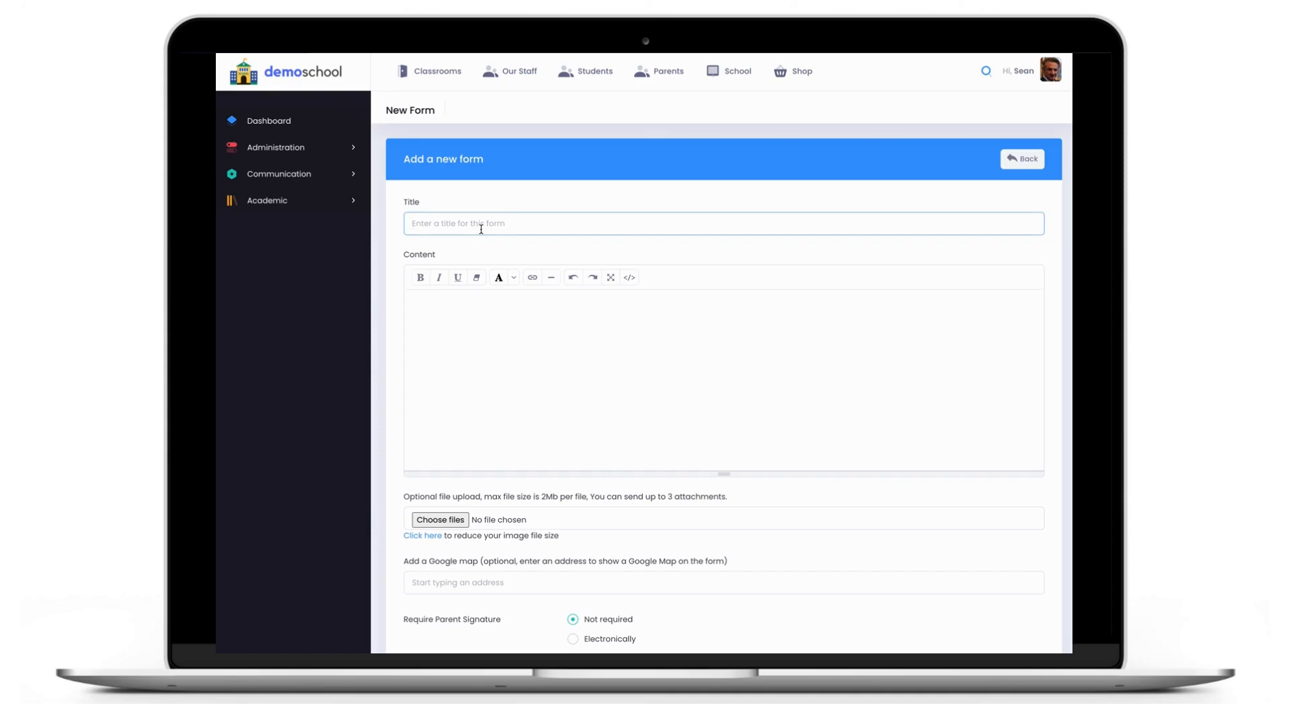
type("Re-Enrolment Agreement 2024")
left_click(473, 320)
key("ctrl+v")
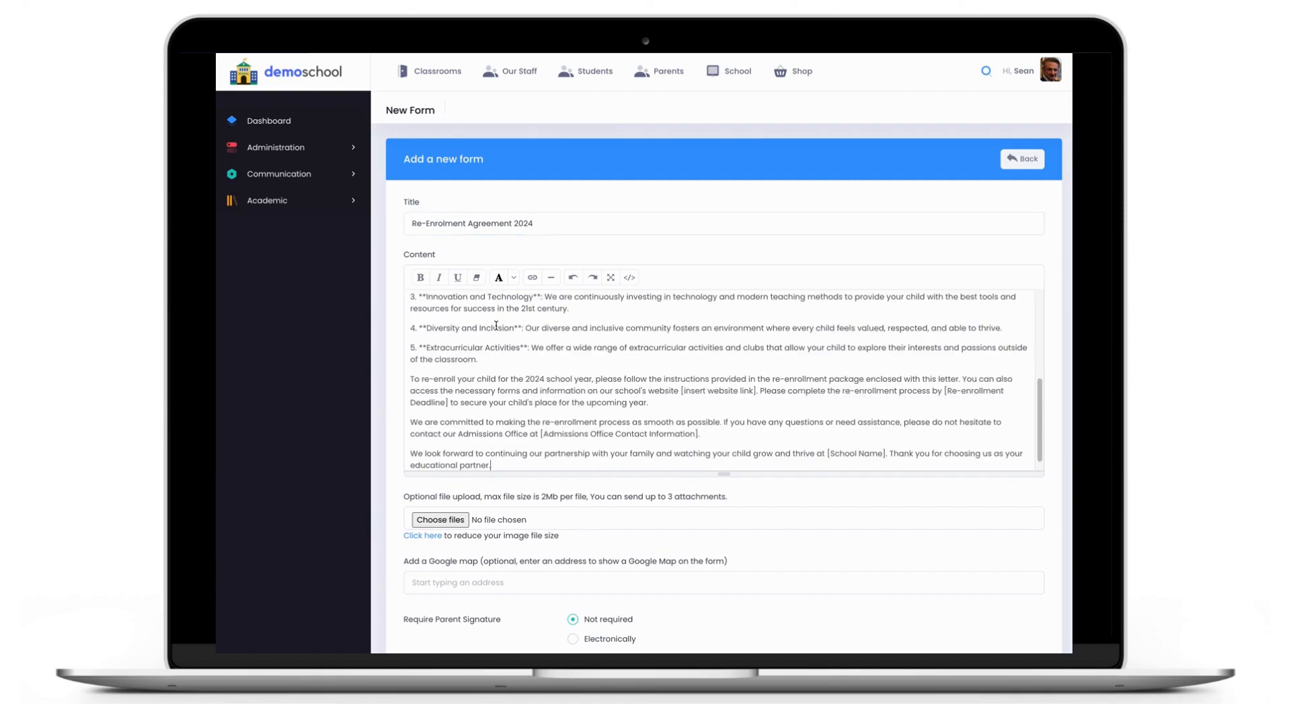
Step: Make the "Academic Excellence" heading in the first numbered point of the letter bold
scroll(502, 346, "up", 5)
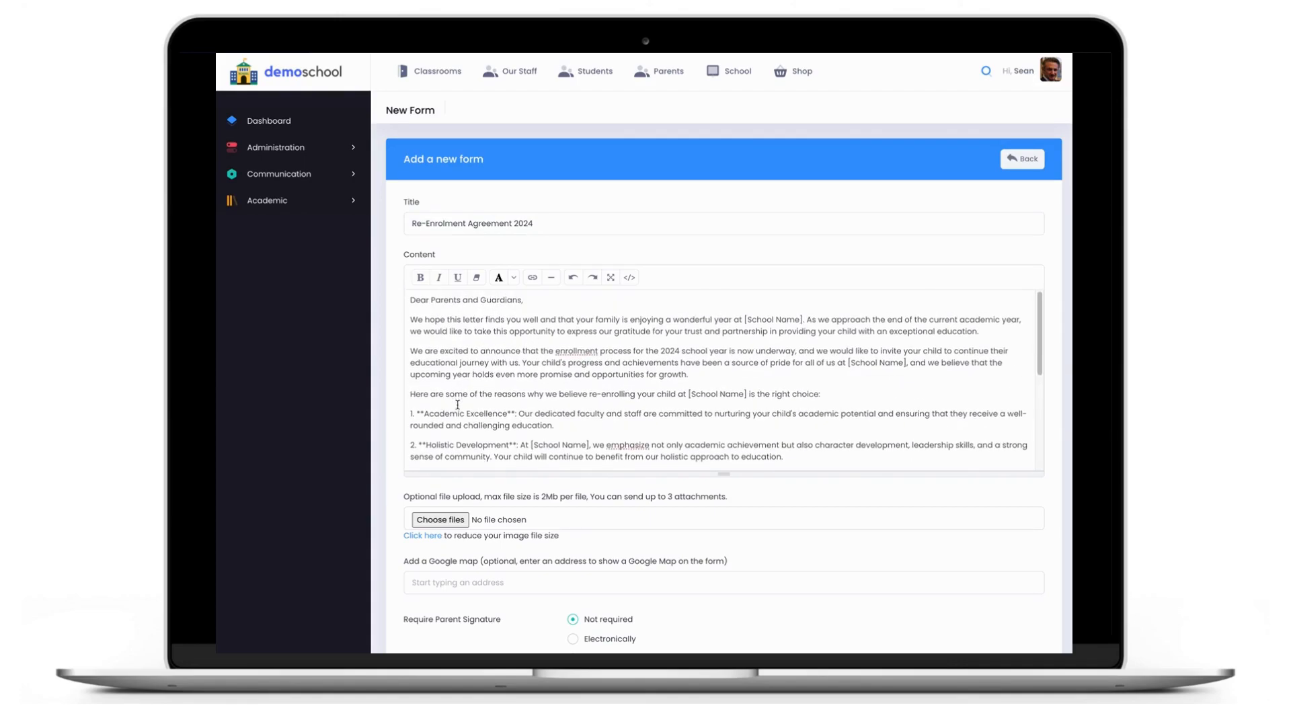
left_click_drag(512, 411, 424, 410)
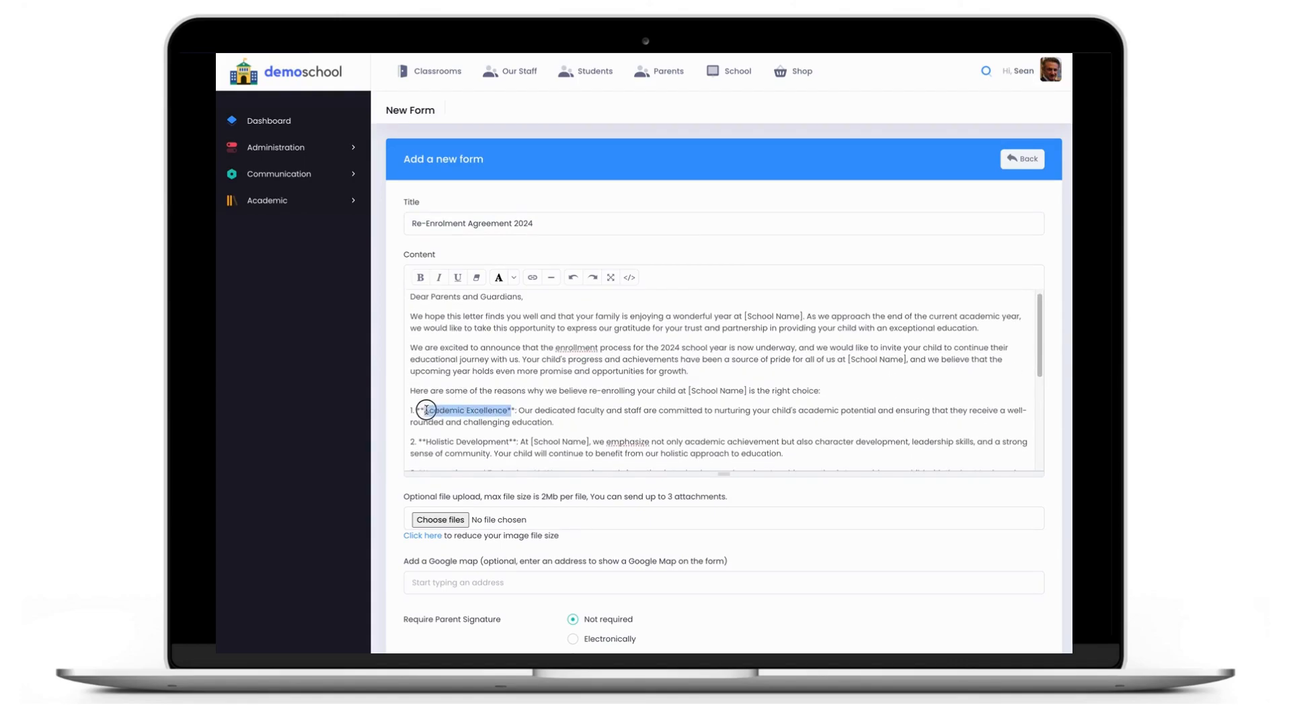
left_click(420, 278)
left_click(585, 392)
Step: Attach the Contract image from the Desktop to the form
scroll(584, 392, "down", 5)
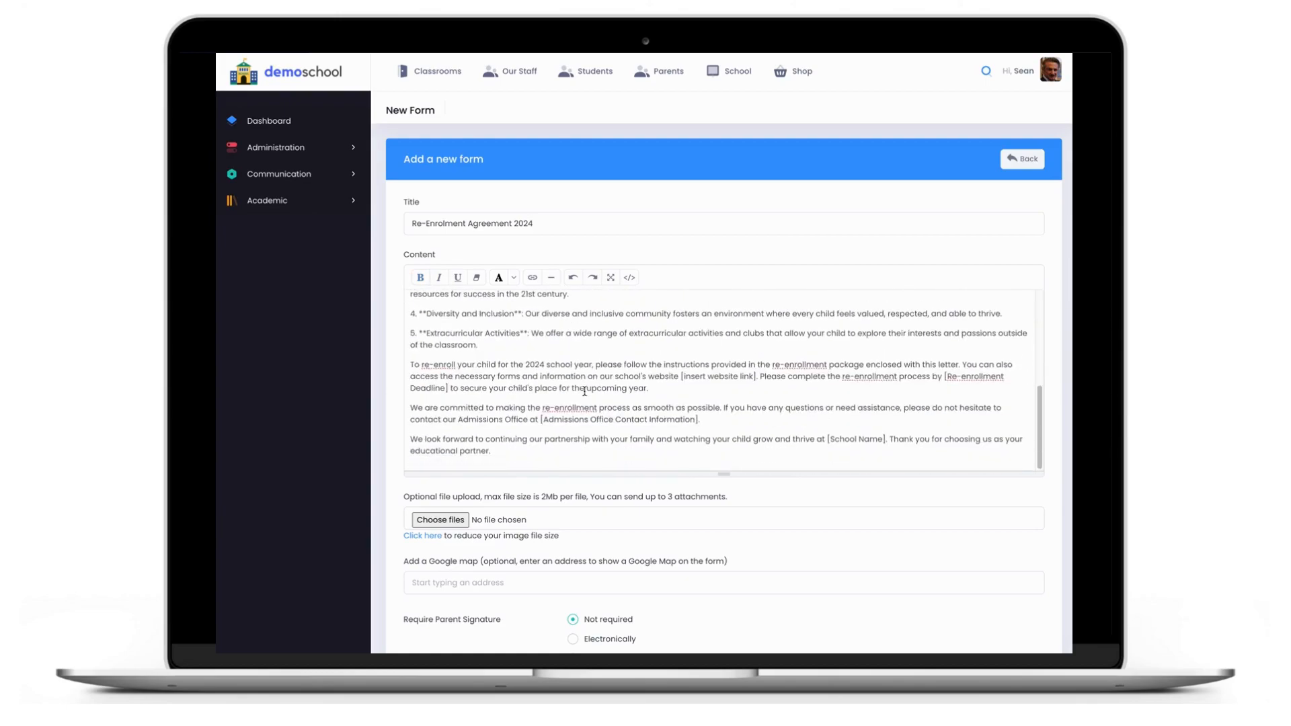
scroll(585, 428, "down", 3)
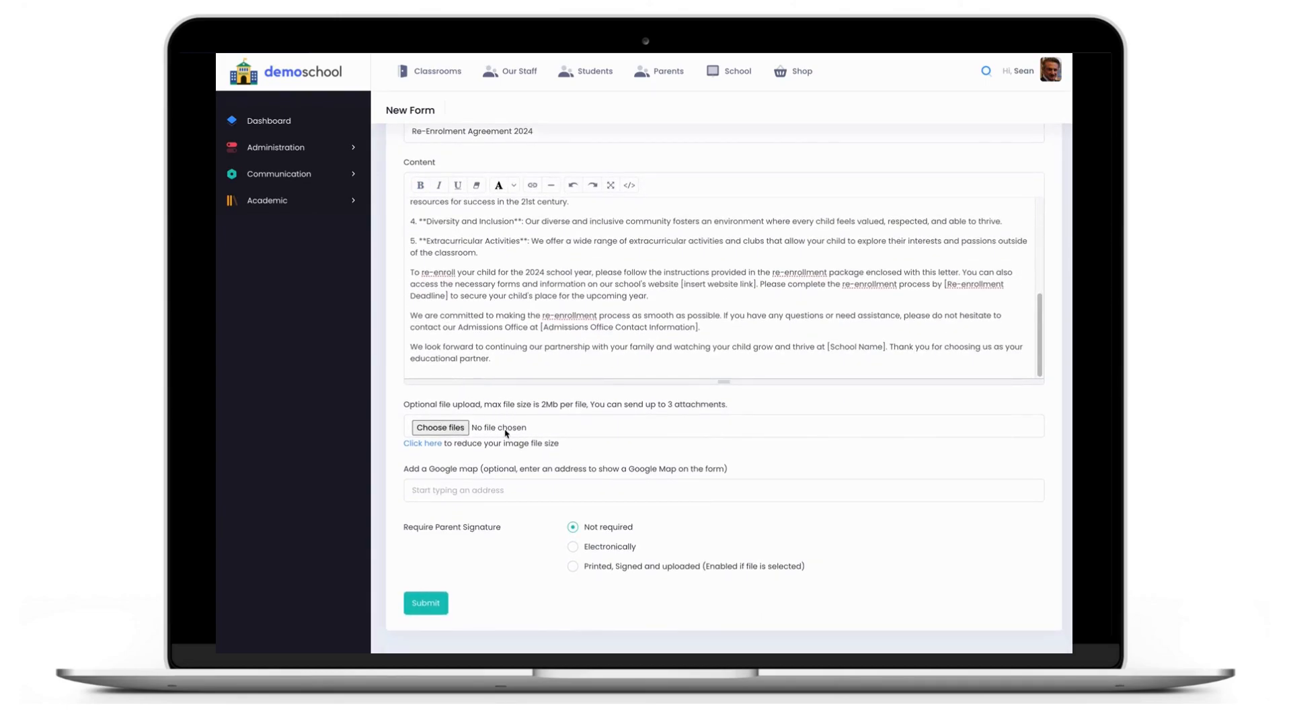
left_click(440, 429)
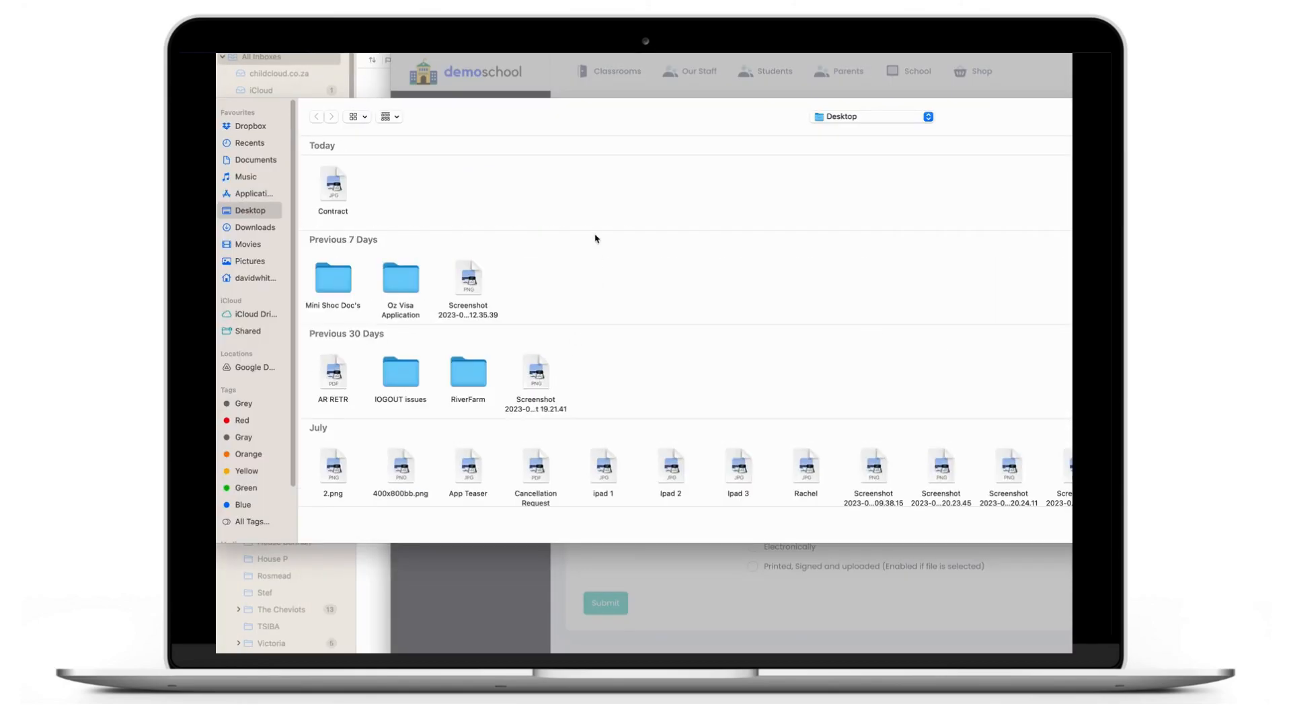
left_click(339, 183)
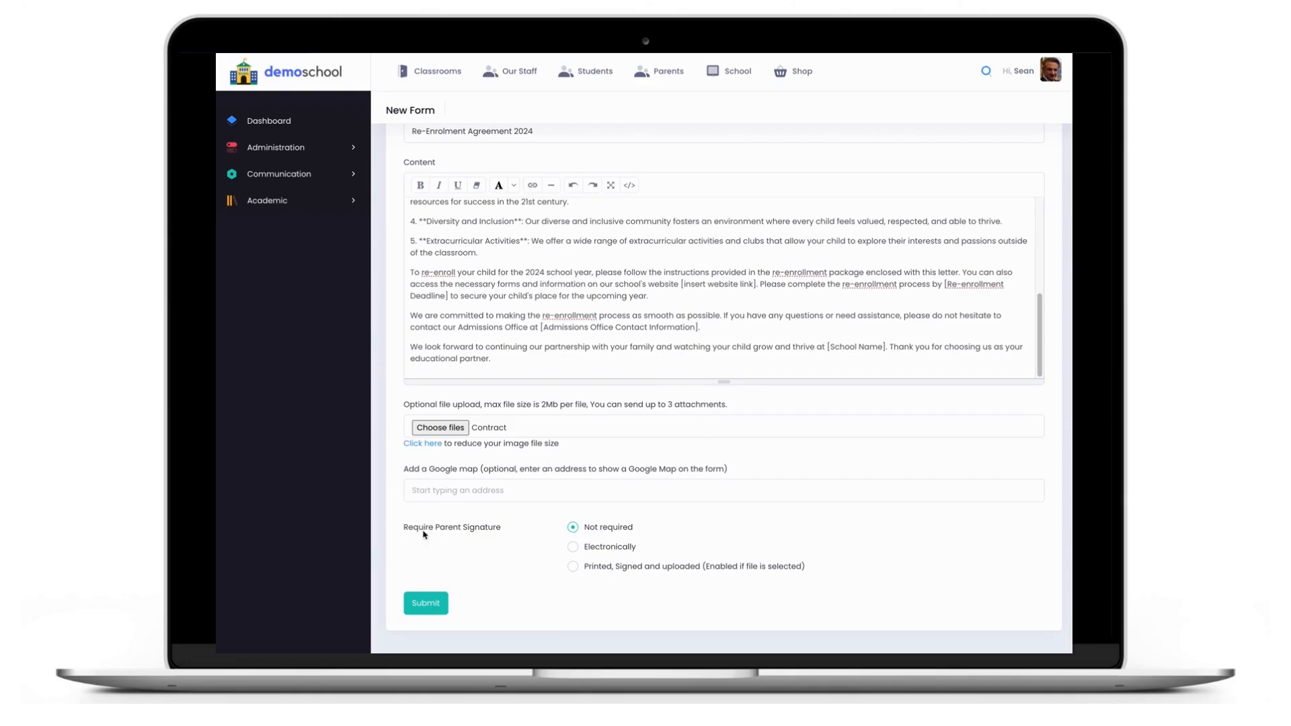
Step: Set the required parent signature to "Printed, Signed and uploaded" and submit the form
left_click_drag(403, 532, 512, 532)
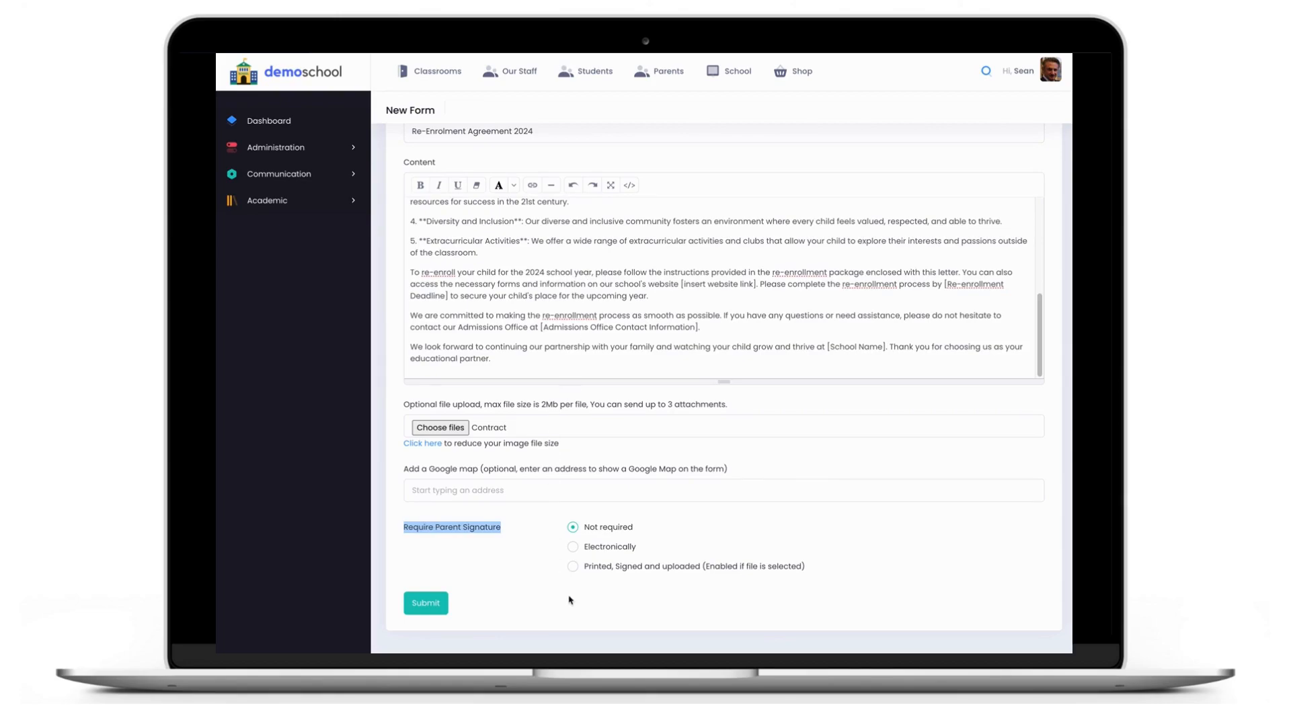
left_click(573, 547)
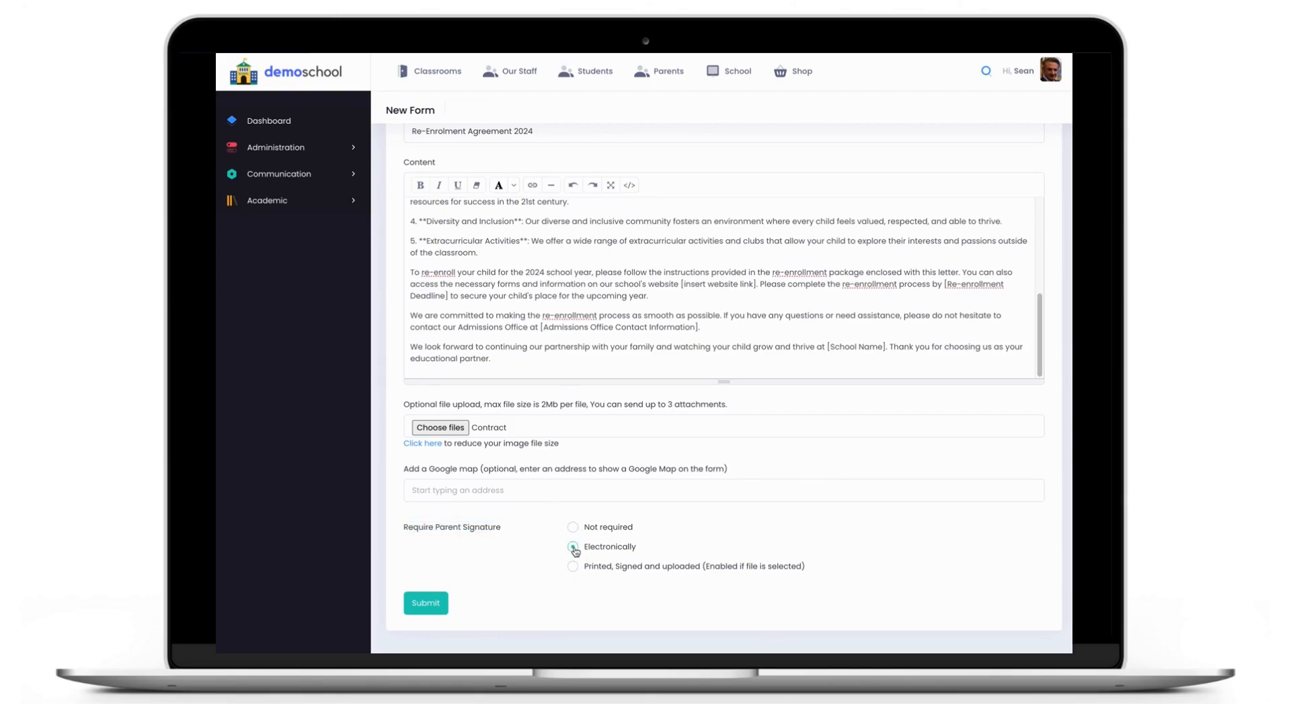
left_click(573, 568)
left_click(433, 610)
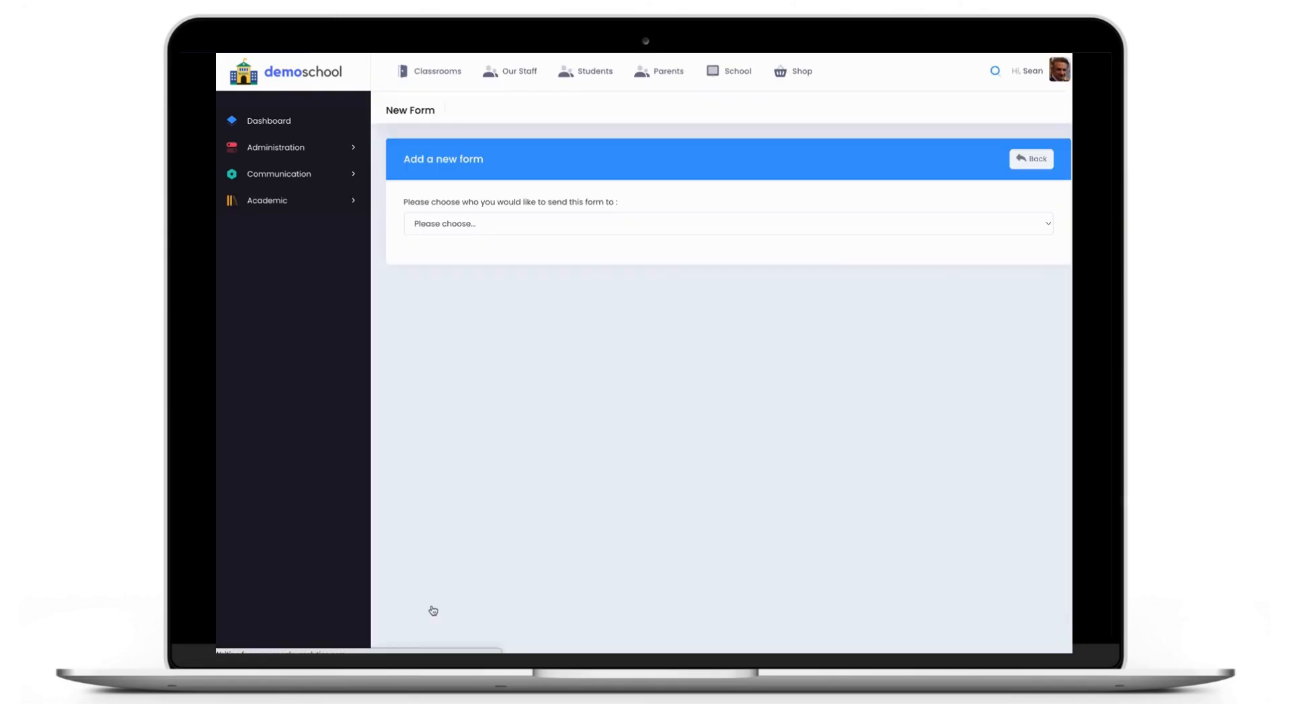
Step: Examine the recipient choices offered for sending the form to a specific class or a specific group
left_click(507, 231)
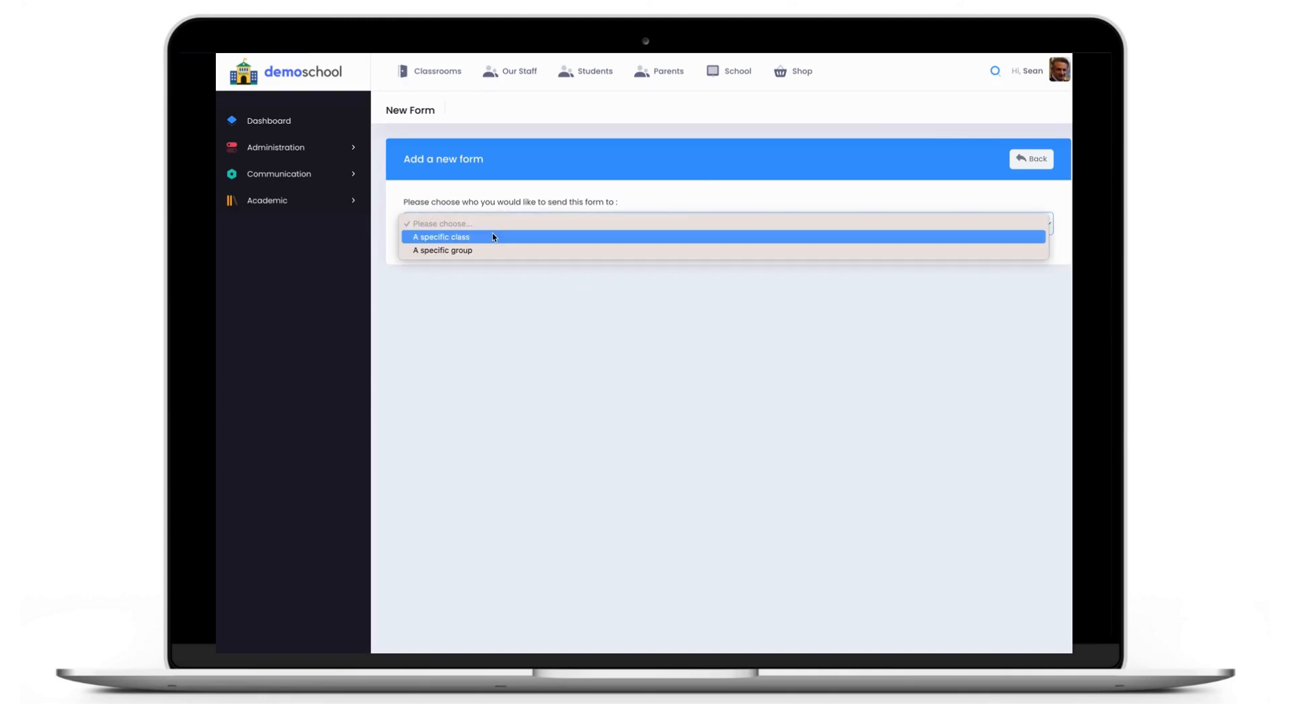
left_click(492, 235)
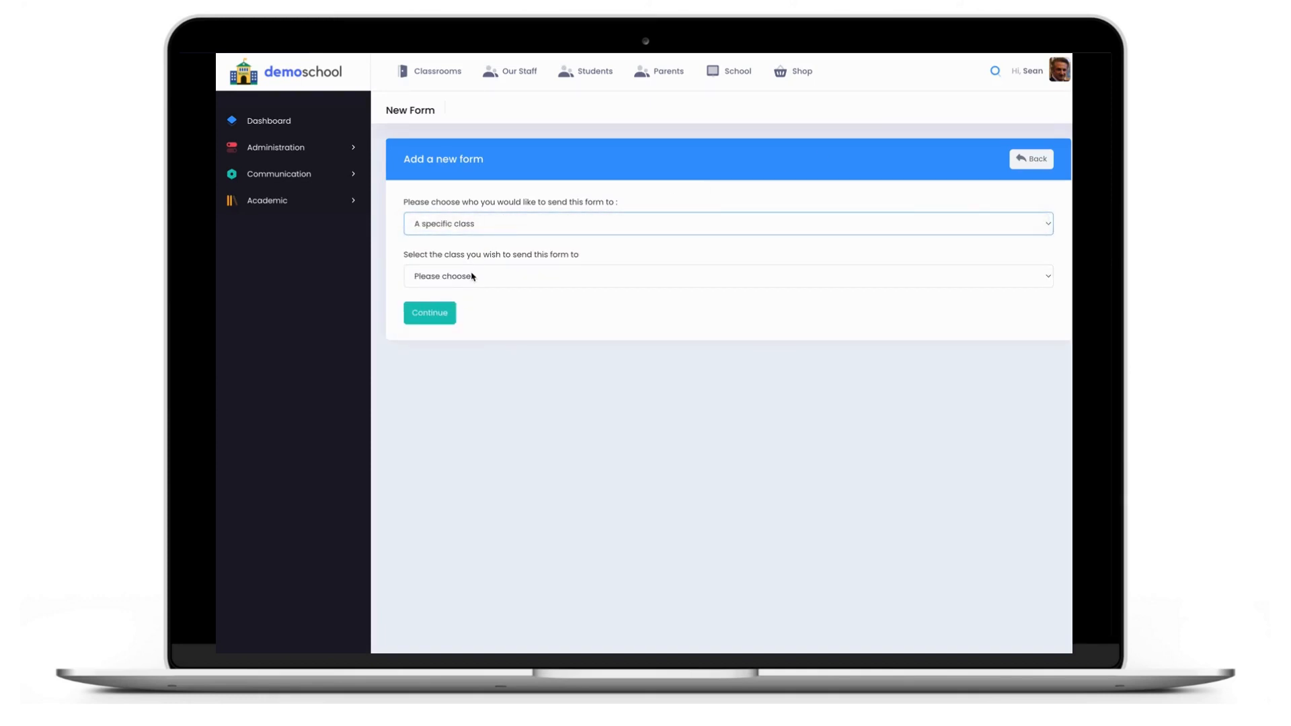
left_click(472, 277)
left_click(516, 237)
left_click(506, 228)
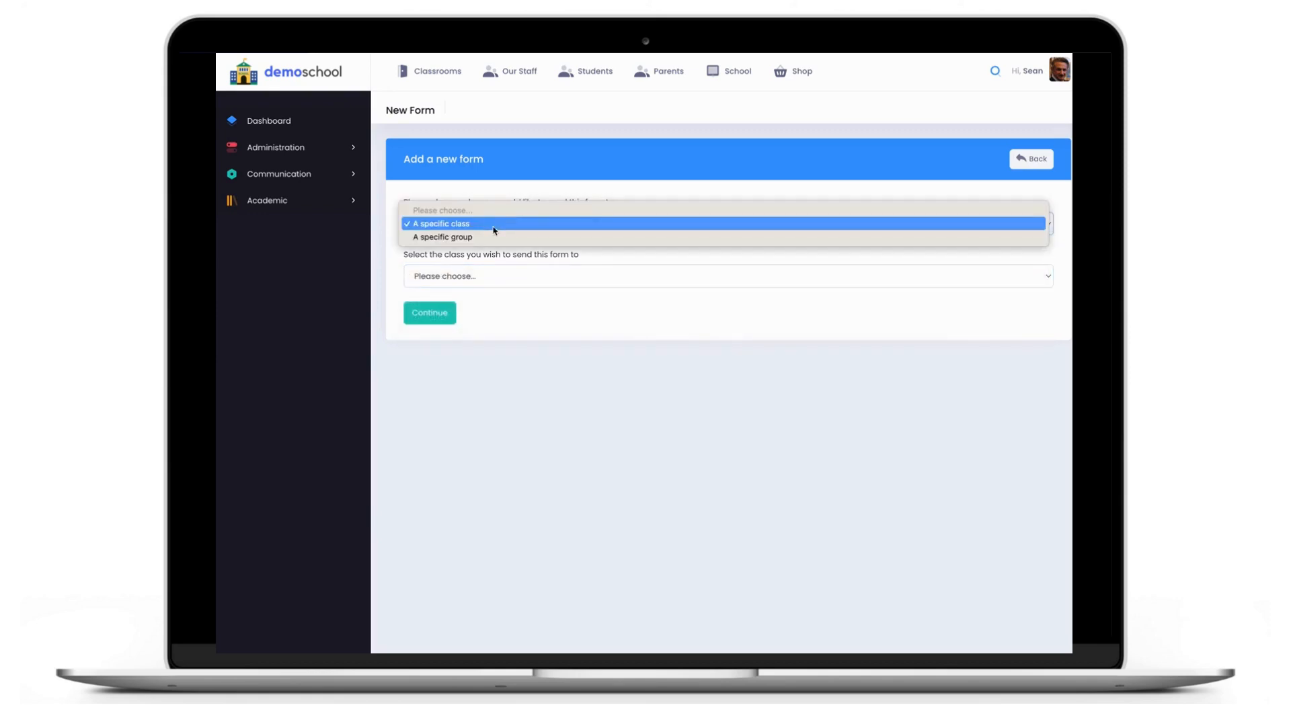
left_click(493, 238)
left_click(488, 278)
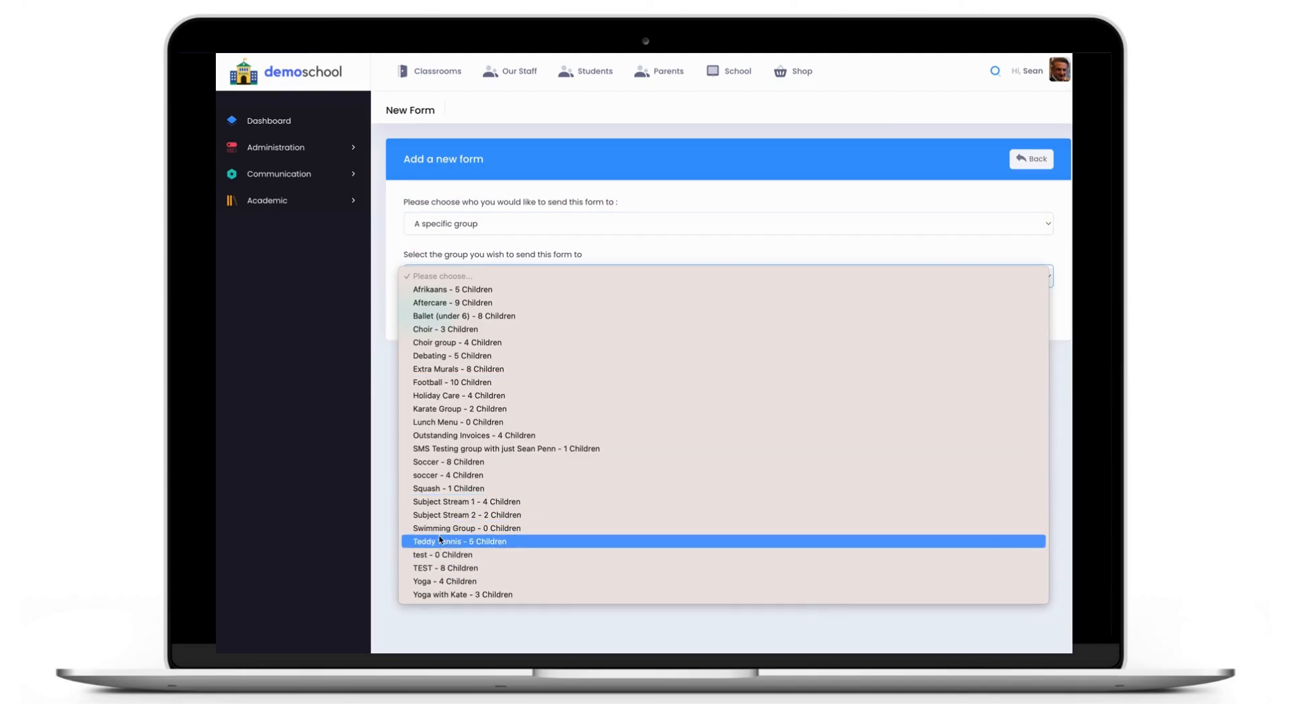
left_click(464, 255)
Step: Choose a specific class as the form's recipient, select Sharks, and continue to the selection of children
left_click(467, 227)
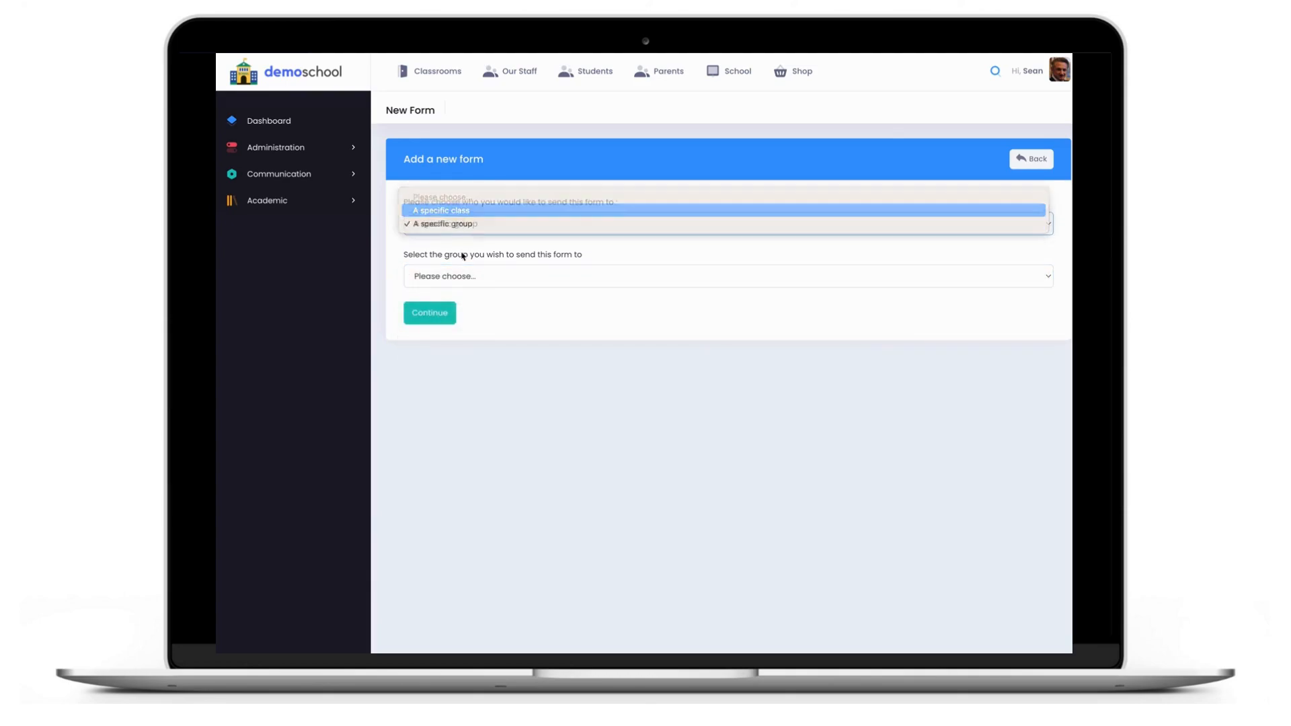
left_click(444, 210)
left_click(447, 275)
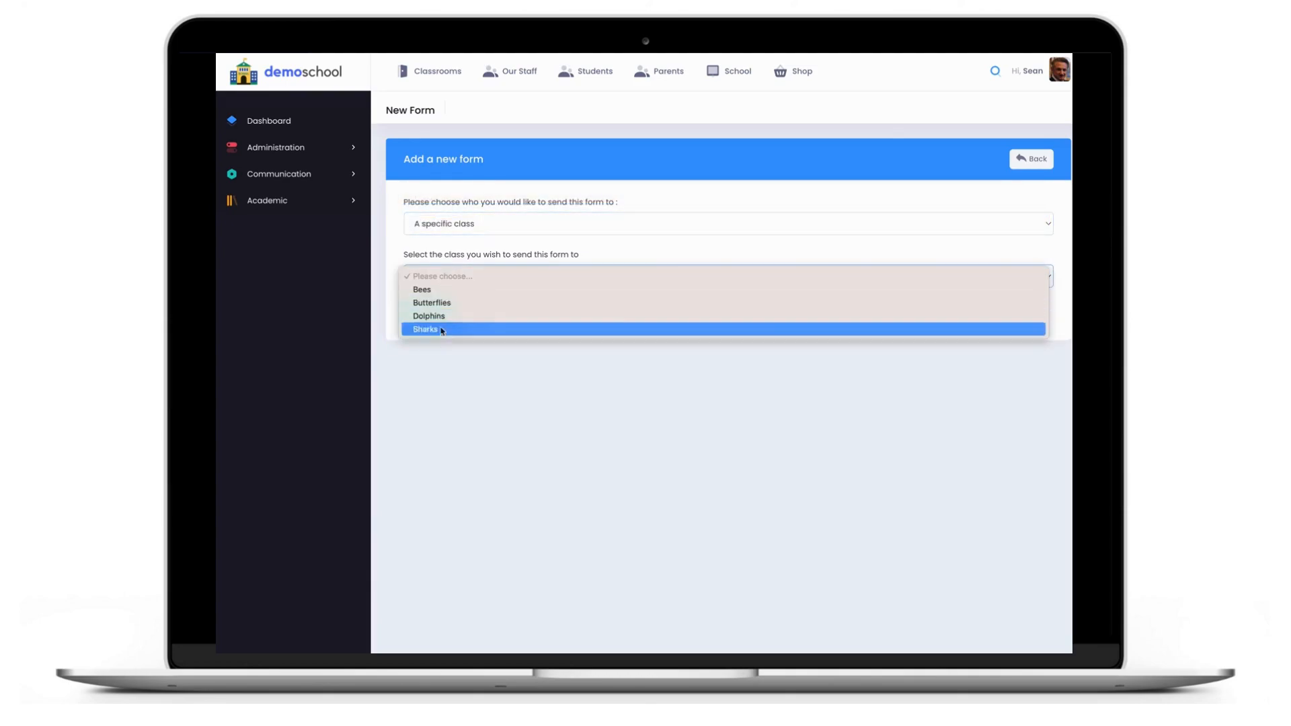
left_click(445, 333)
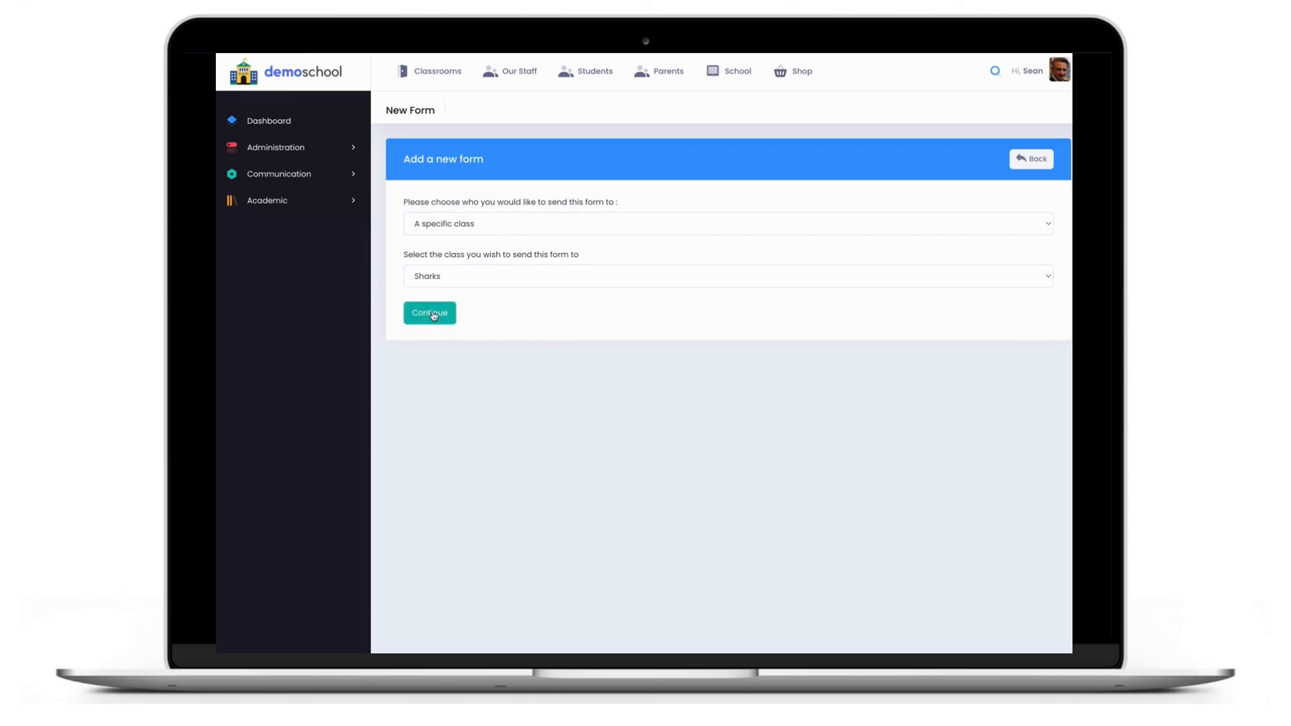
left_click(433, 315)
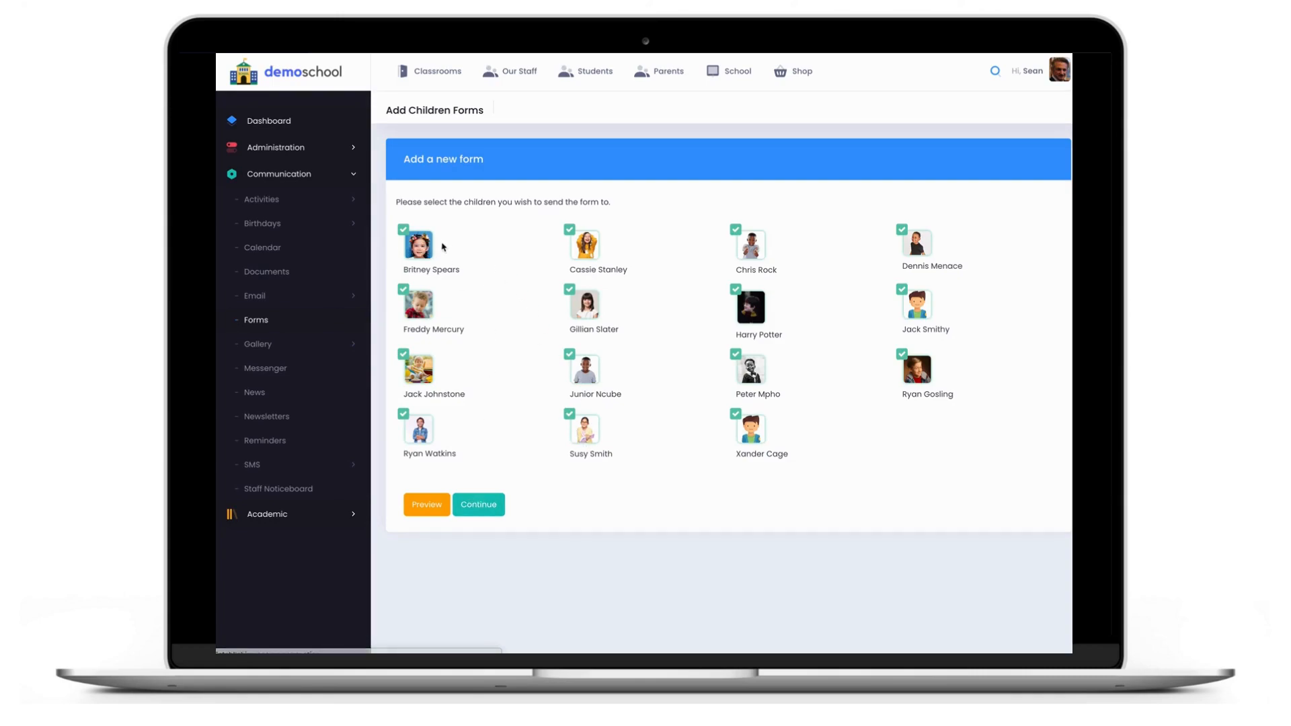
Step: Deselect the eight children in the first two rows so they do not receive the form
left_click(429, 245)
left_click(585, 244)
left_click(752, 244)
left_click(917, 242)
left_click(918, 304)
left_click(752, 307)
left_click(585, 304)
left_click(412, 304)
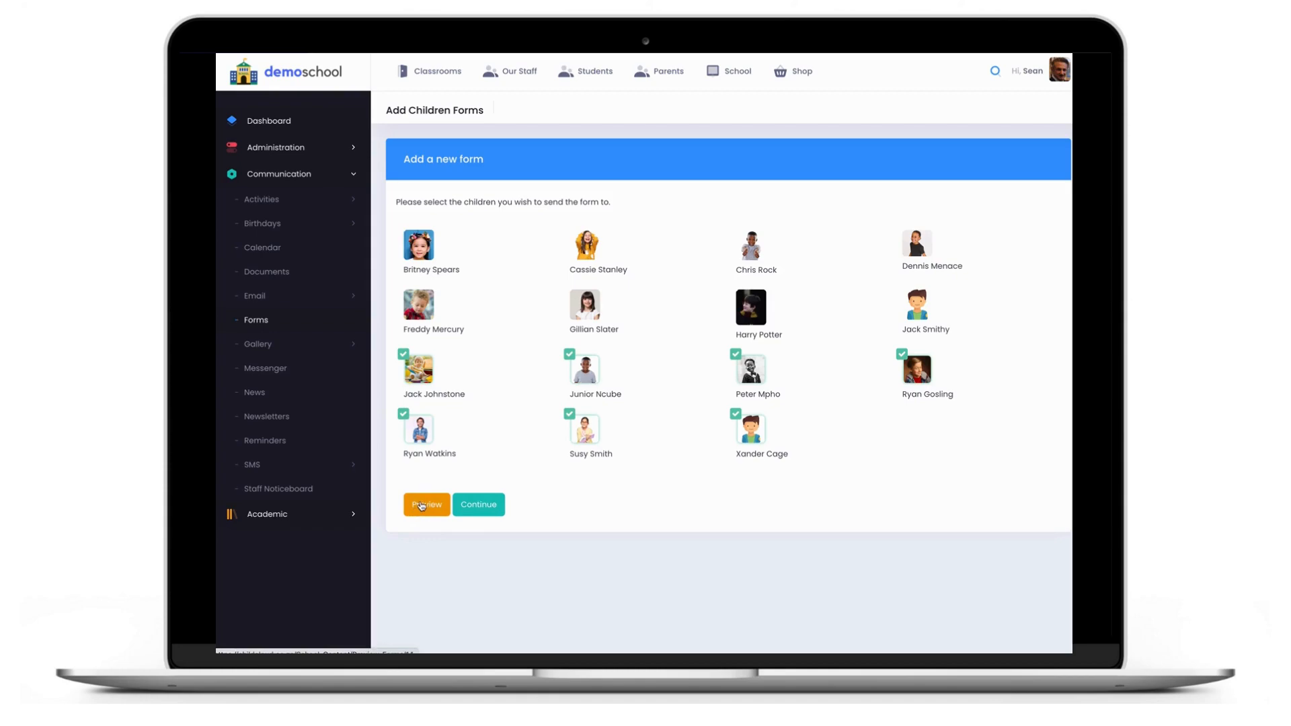
Step: Preview the form letter down to its attachment and footer, then close the preview
left_click(422, 505)
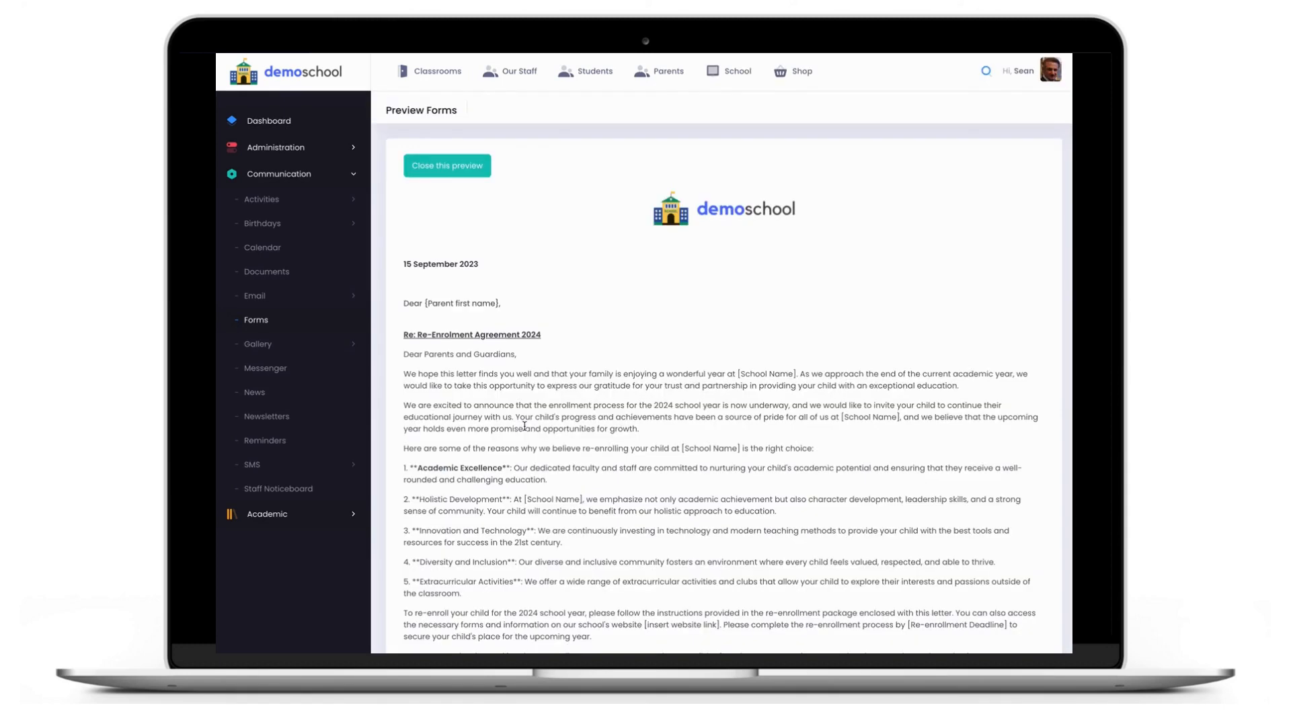
scroll(709, 397, "down", 1)
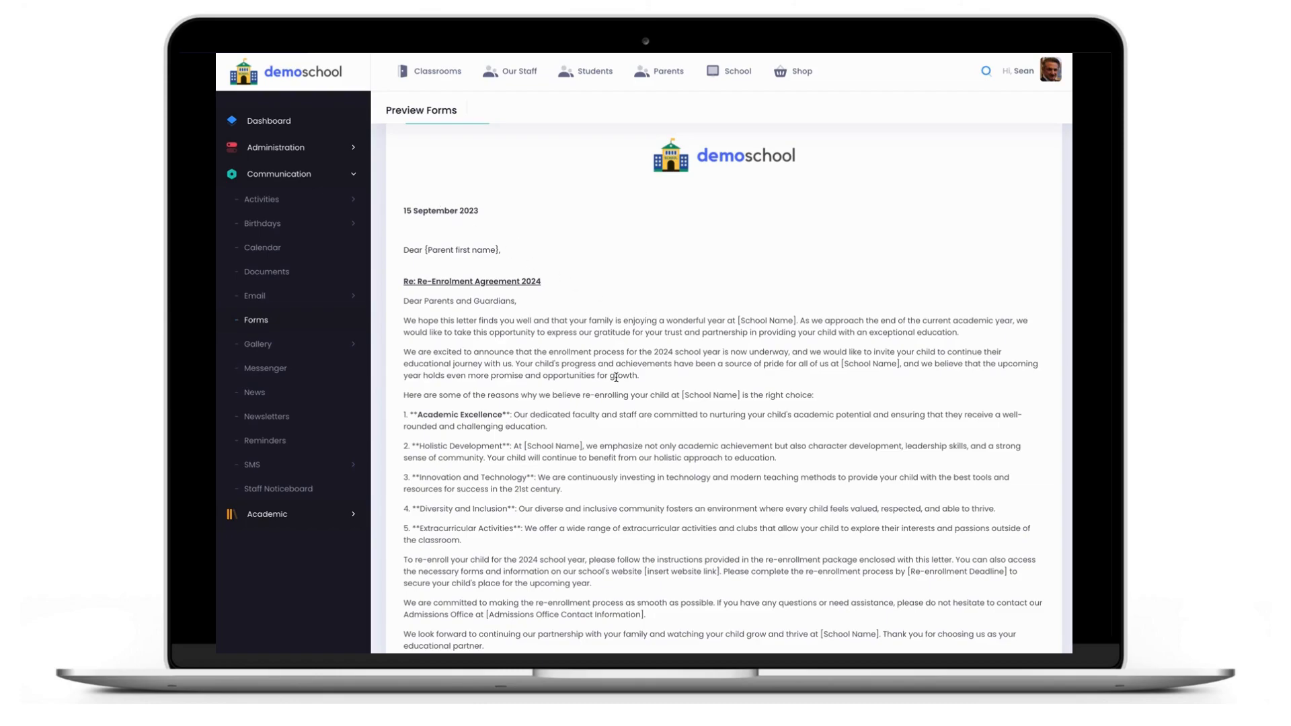
scroll(616, 376, "down", 1)
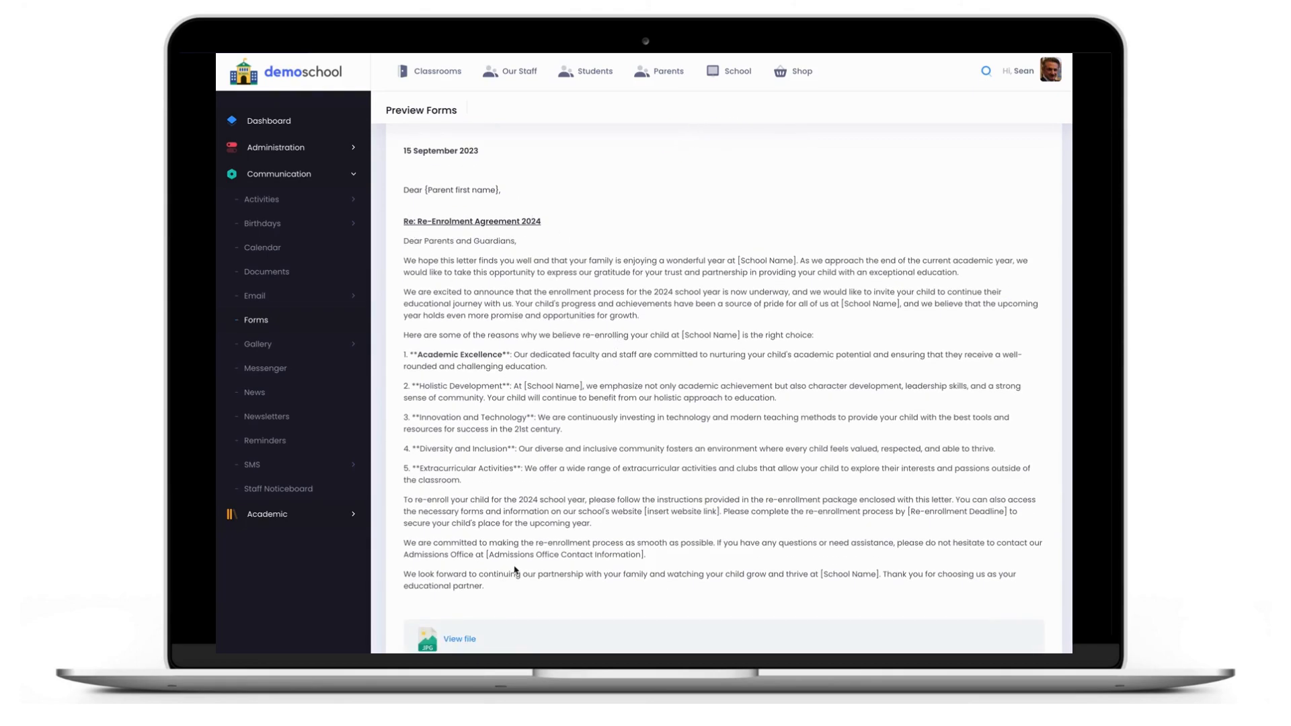
scroll(515, 568, "down", 3)
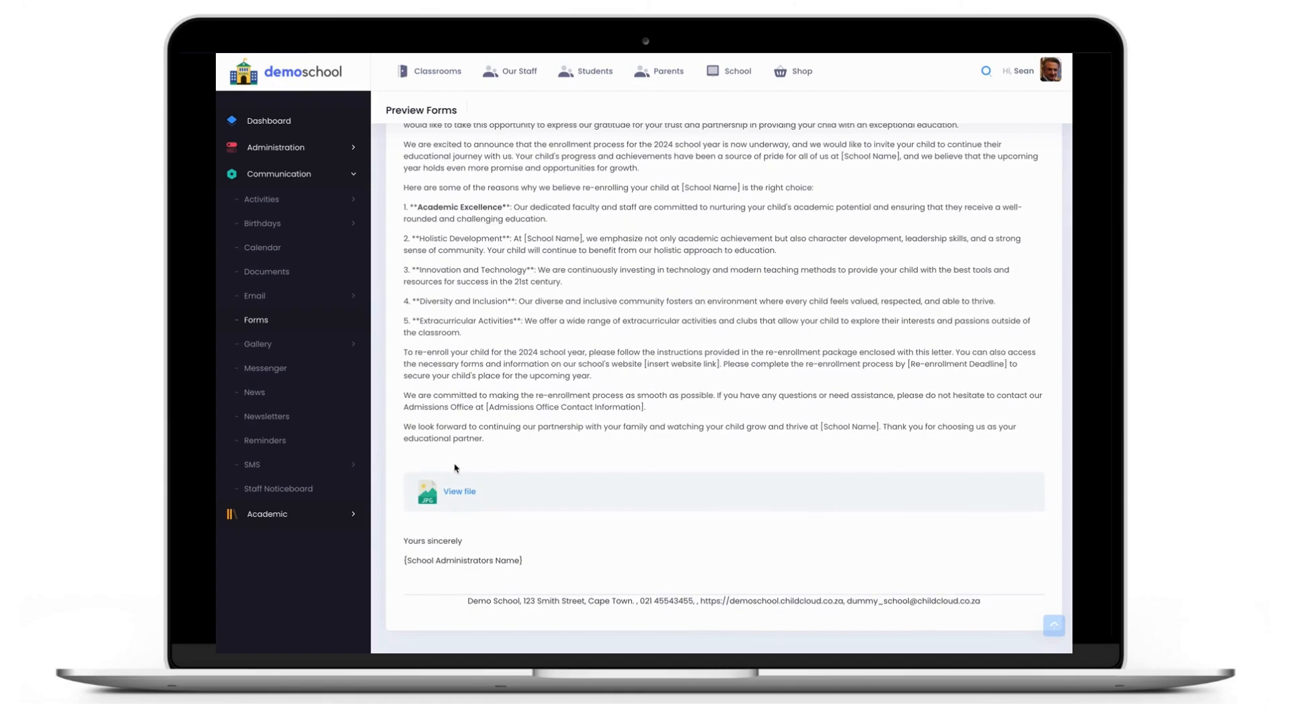
scroll(455, 469, "up", 5)
left_click(447, 170)
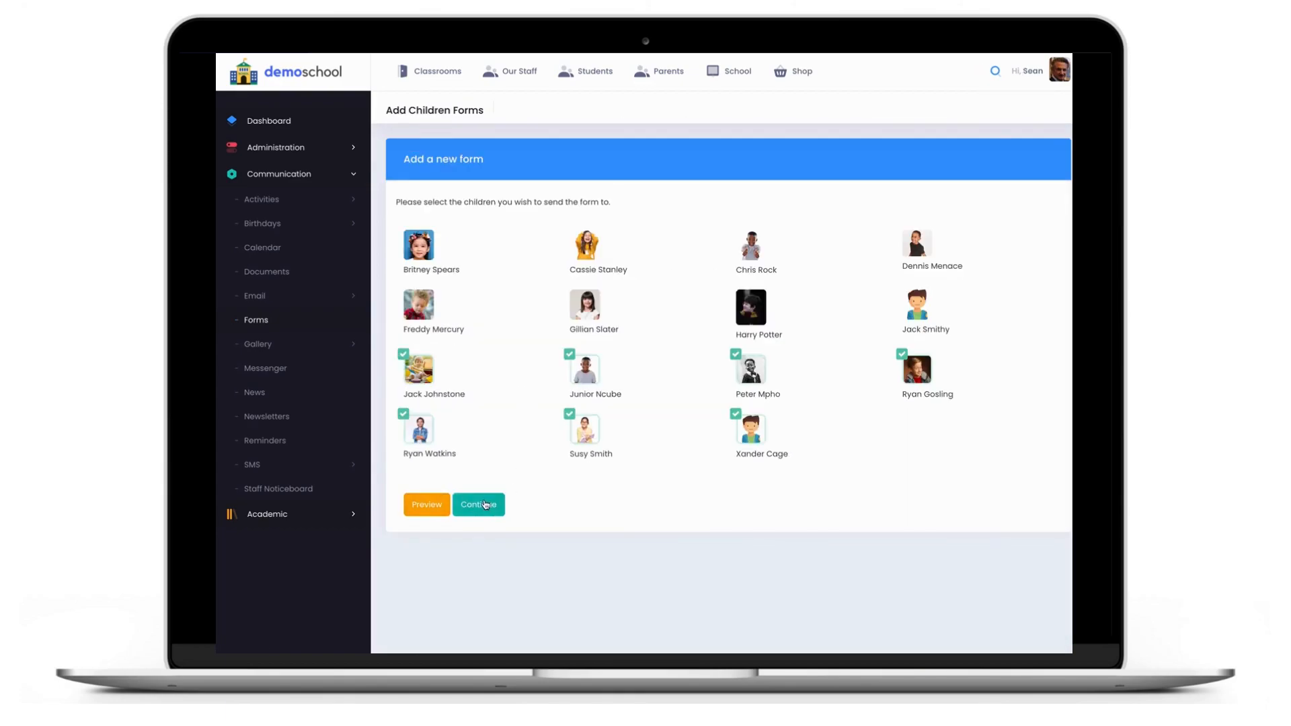
Step: Confirm the selected children and send the "Re-Enrolment Agreement 2024" form from the forms list
left_click(485, 505)
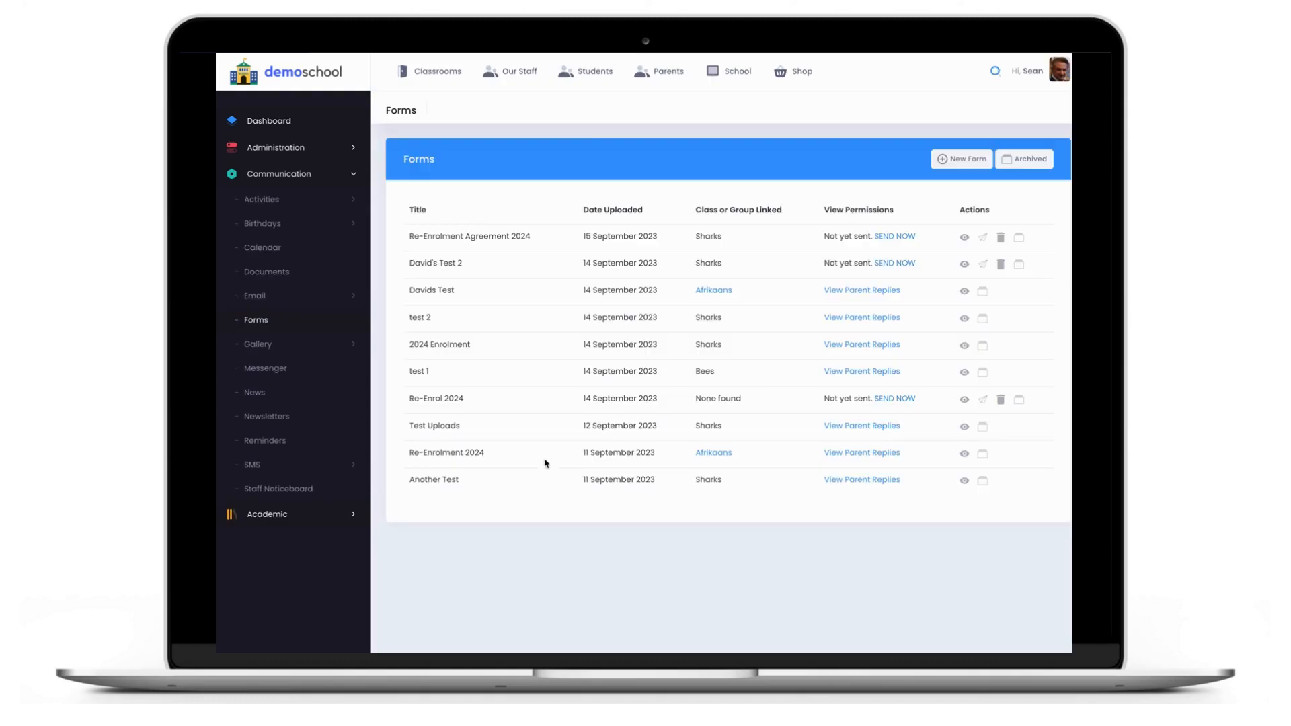
left_click_drag(410, 236, 586, 232)
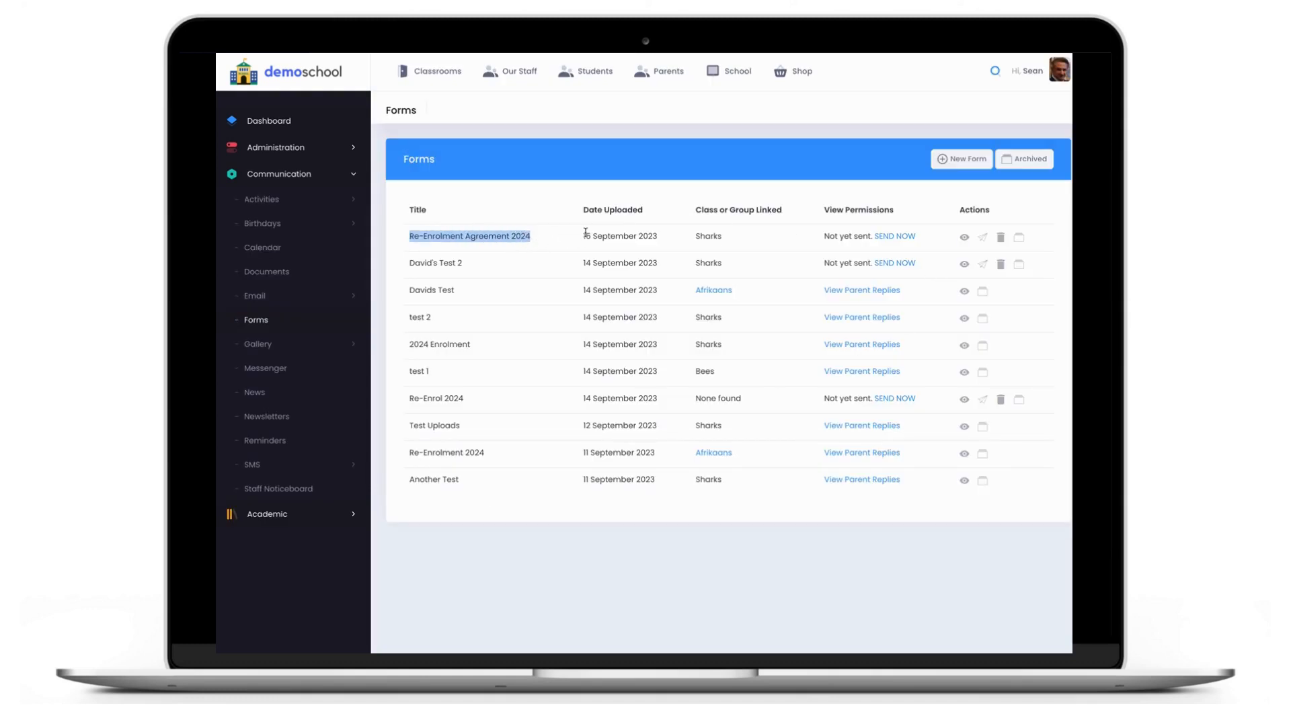
left_click(891, 237)
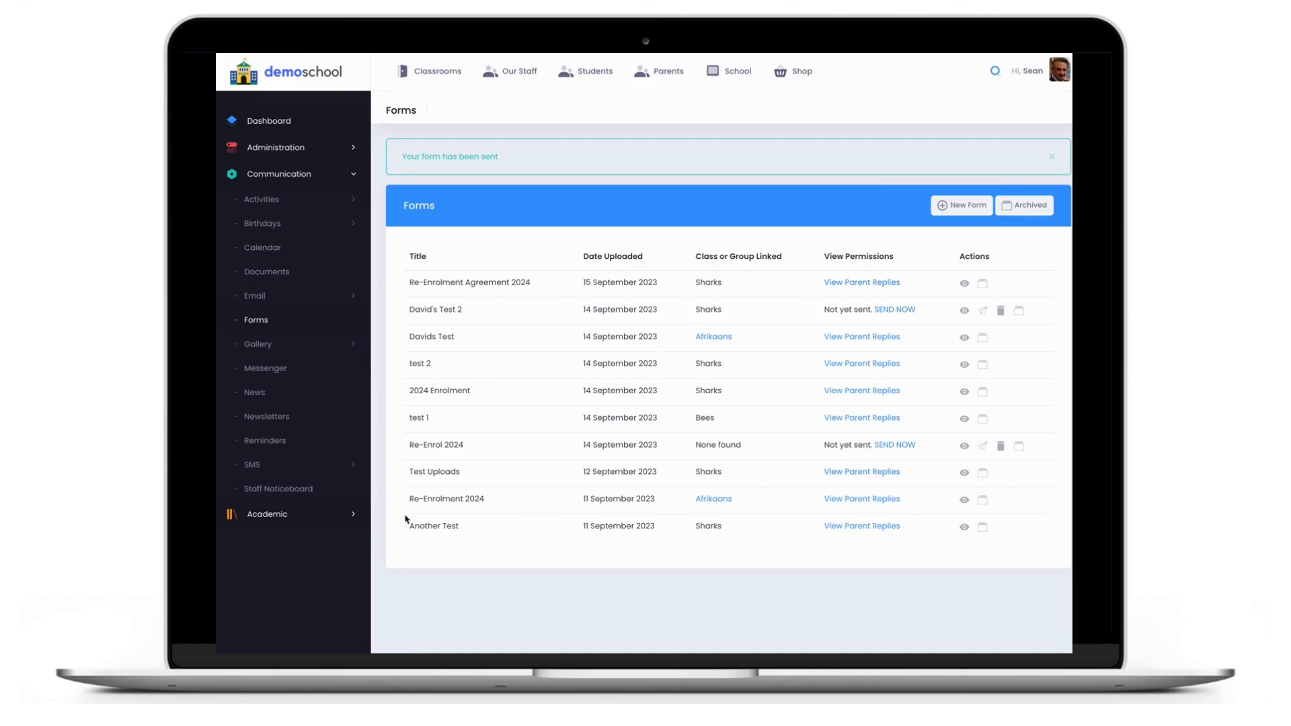
Step: Archive the "Another Test" form and delete it permanently from the archived forms
left_click_drag(407, 526, 452, 528)
left_click(985, 530)
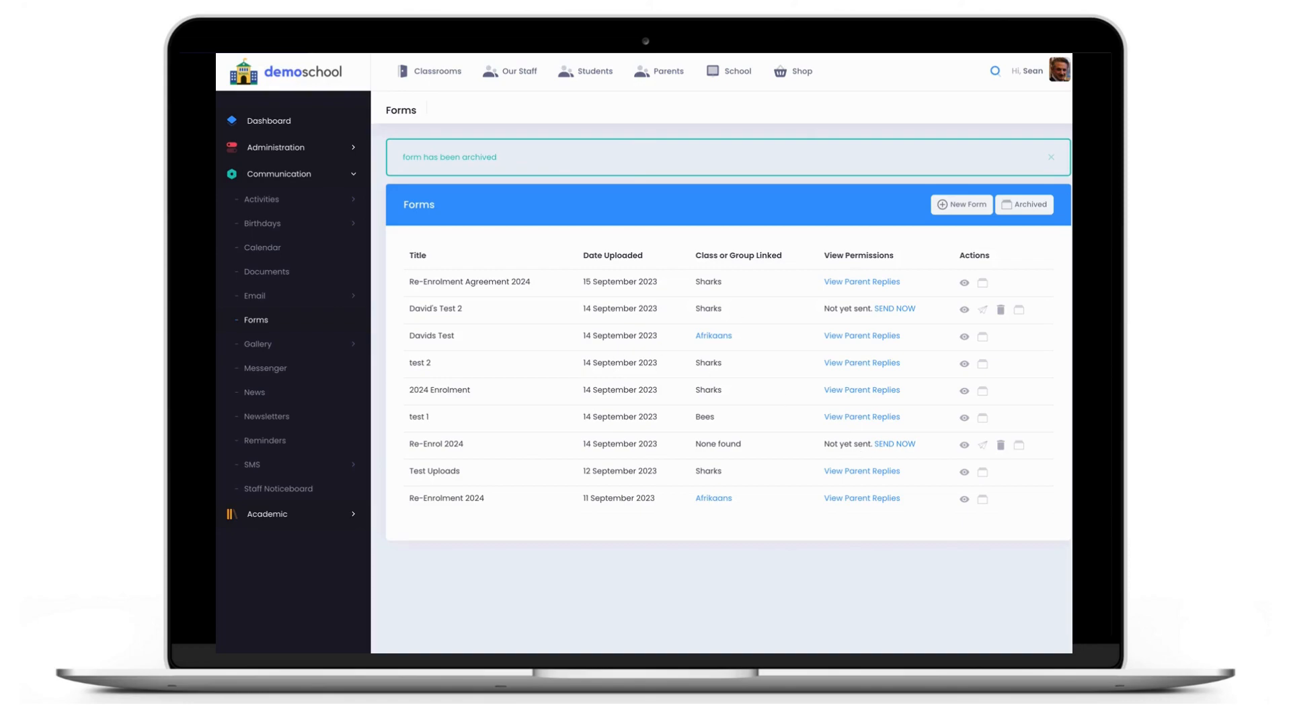
left_click(1039, 204)
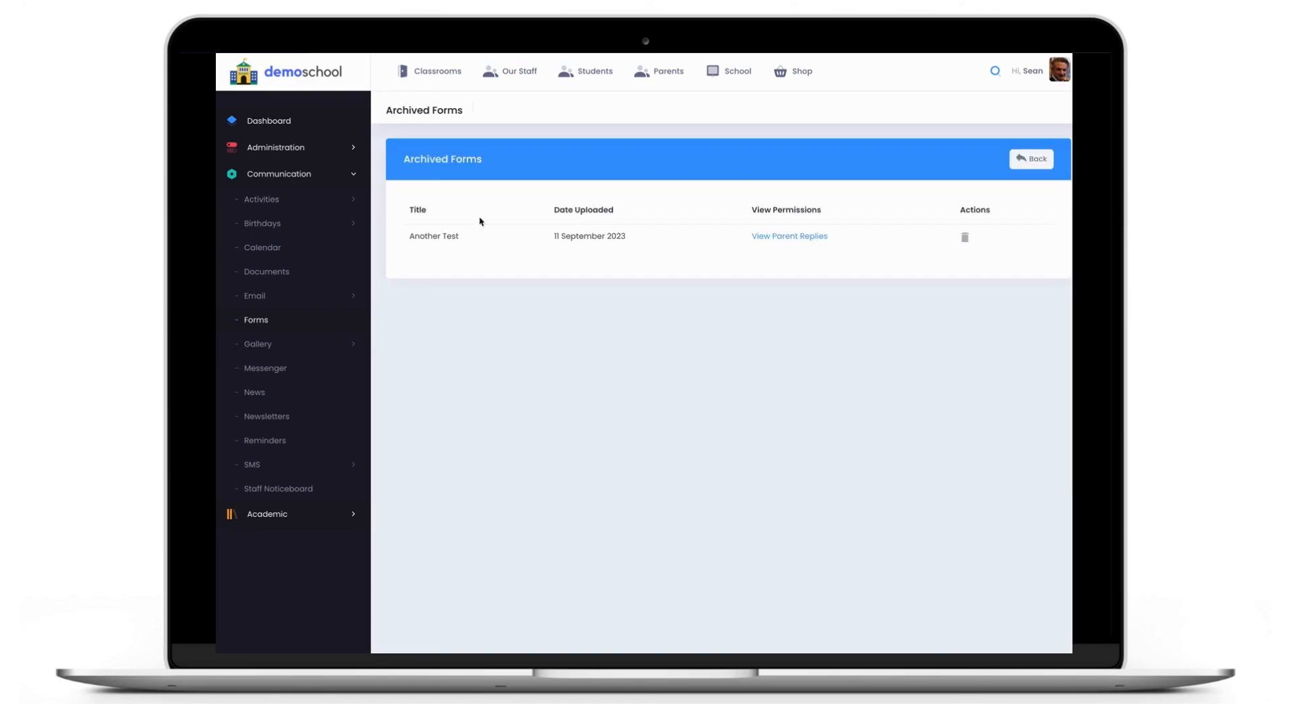
left_click(965, 237)
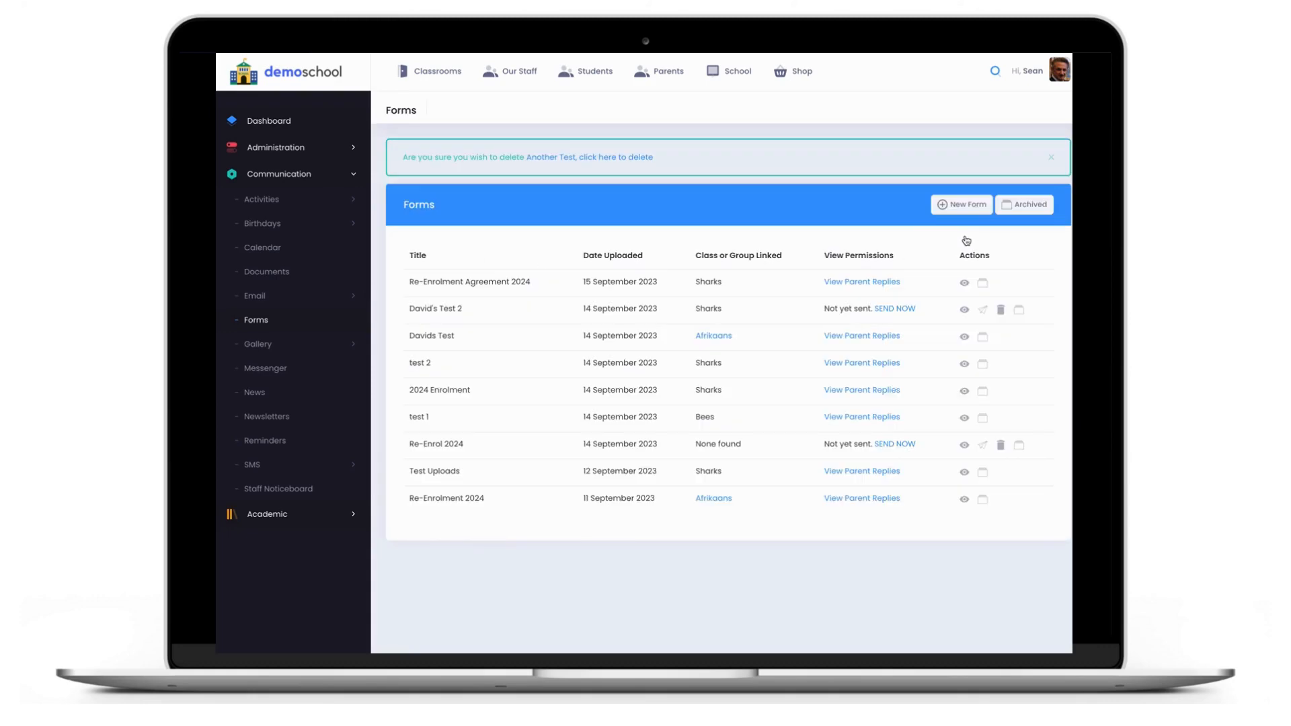
left_click(613, 157)
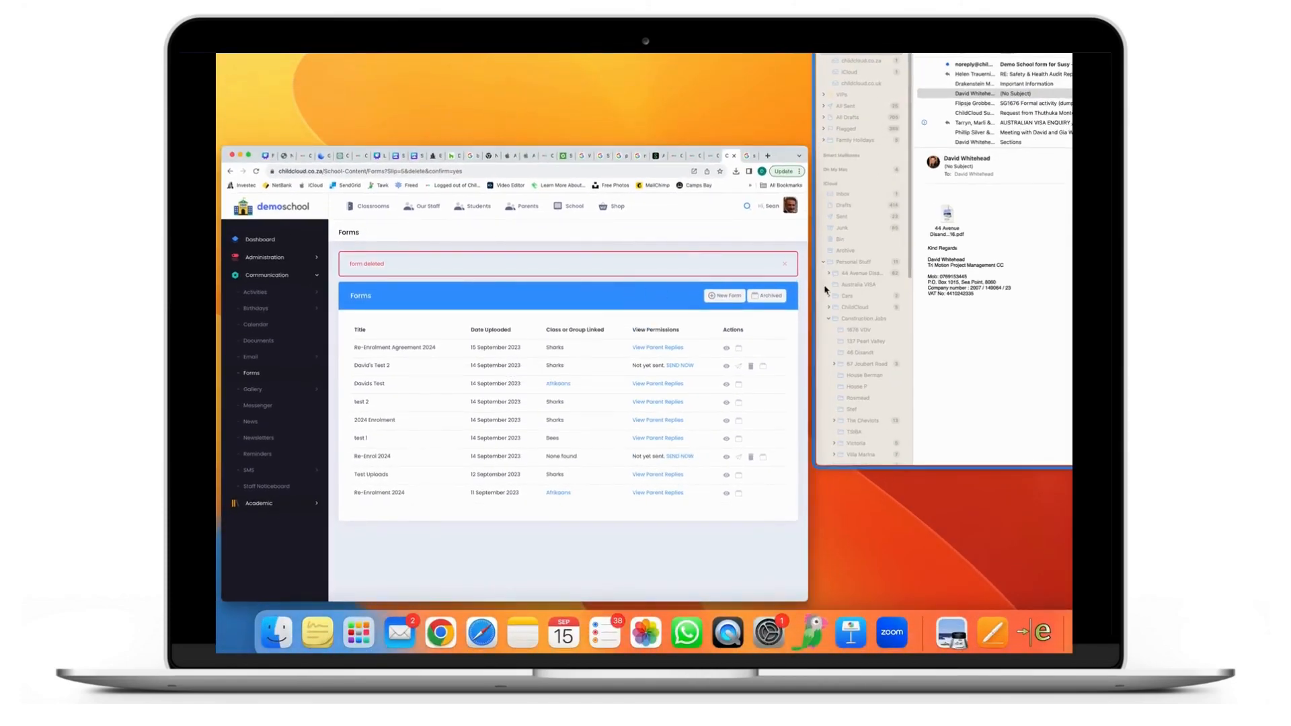
Step: Switch to the Mail app, open the received "Re-Enrolment Agreement 2024" email and follow its link to view the form
left_click(975, 134)
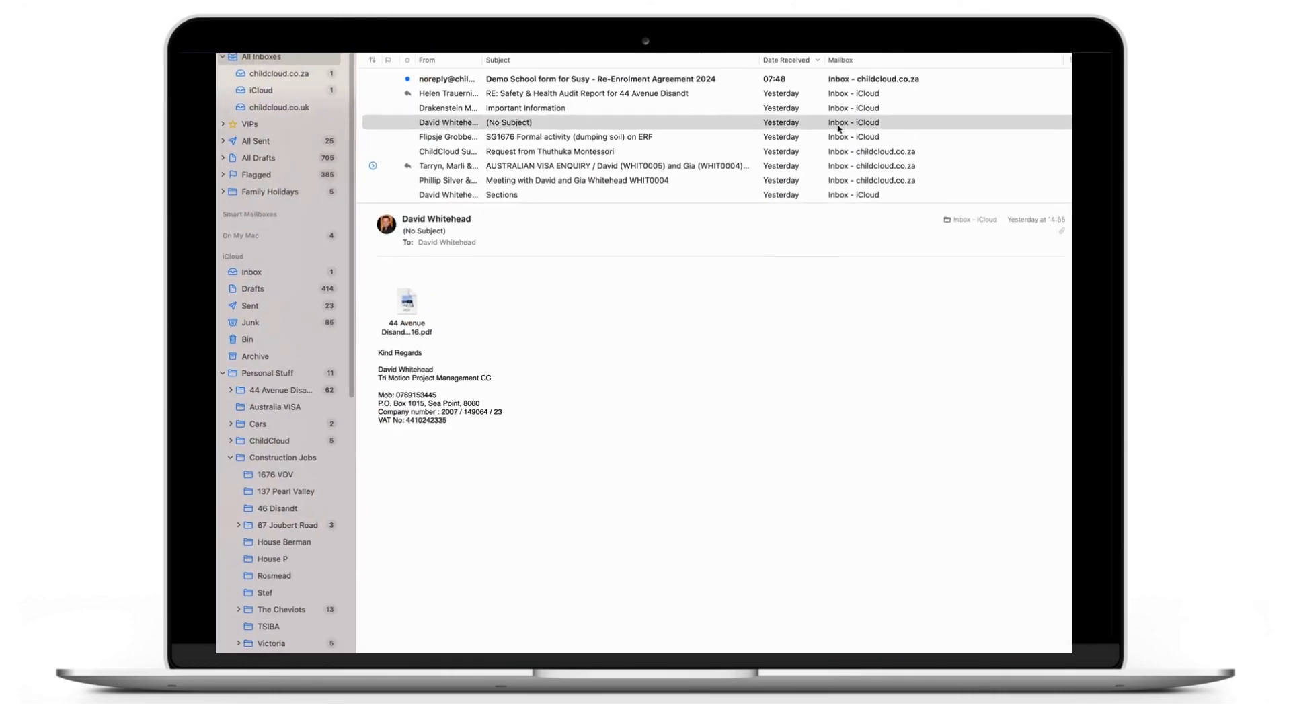
double_click(522, 78)
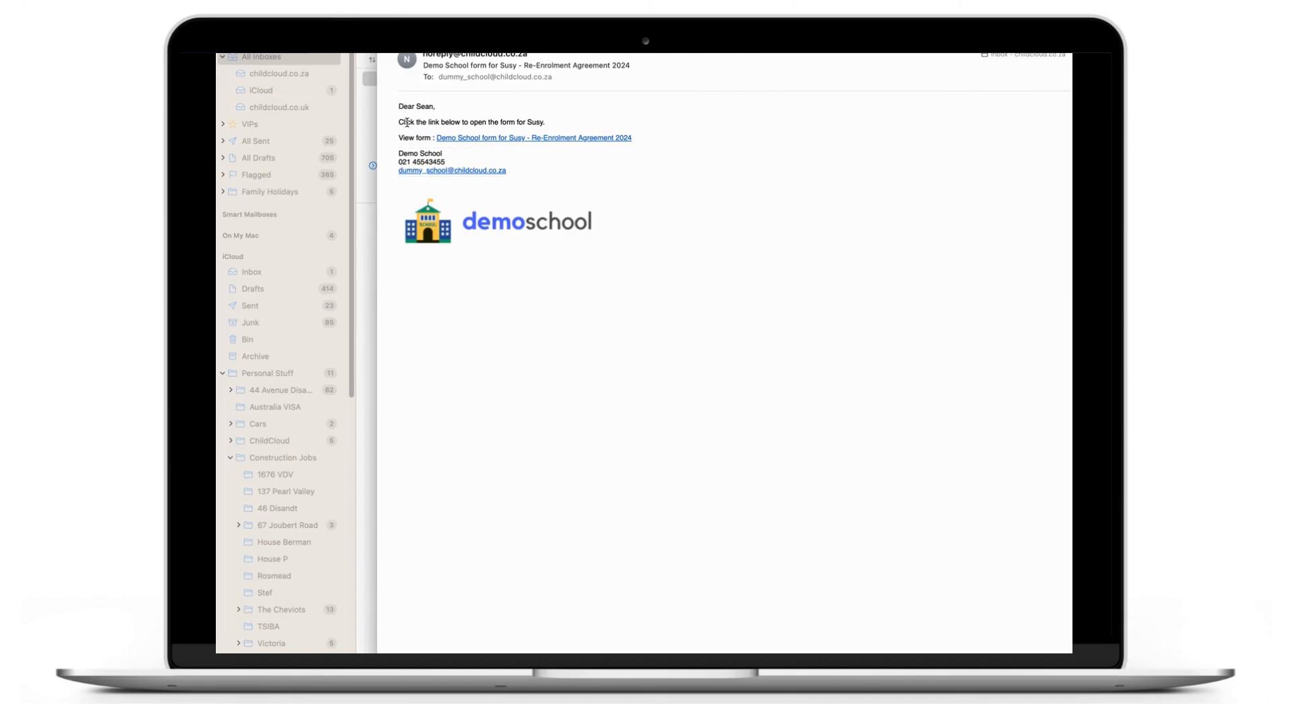
left_click(515, 138)
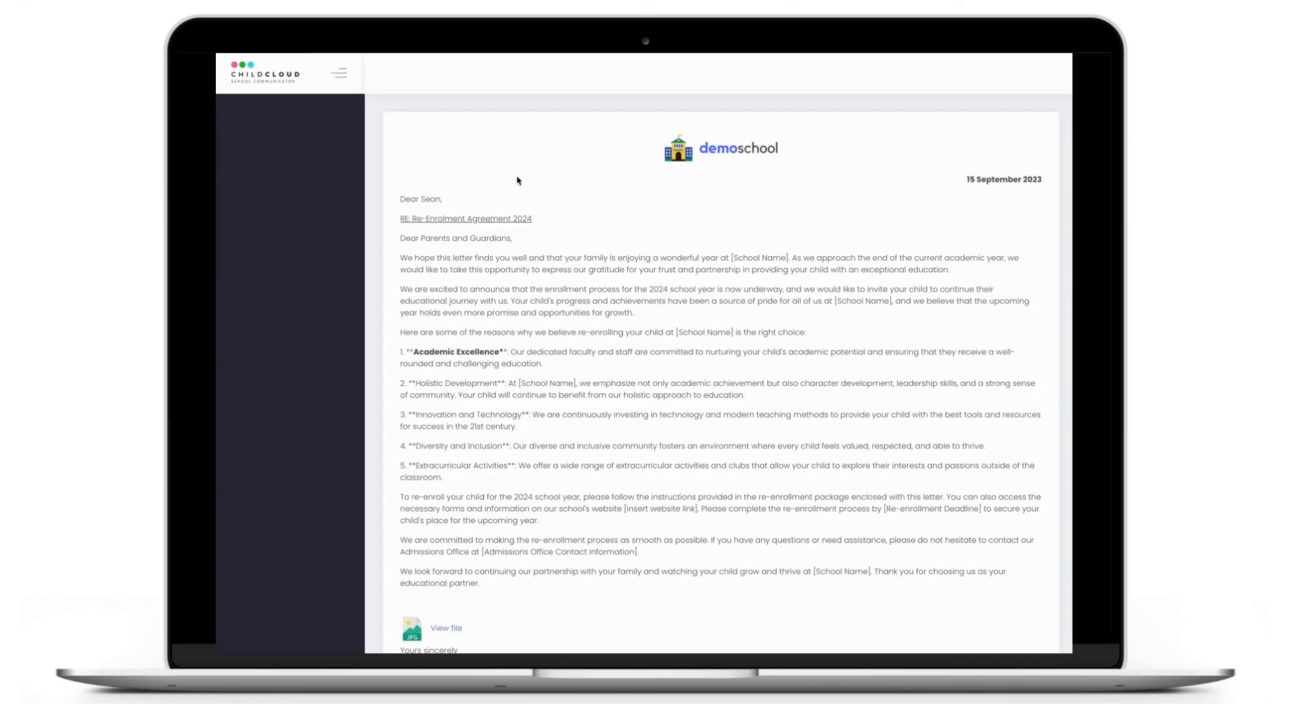
Step: Read the parent's form letter down to the signature section and view its attached file
scroll(726, 367, "down", 1)
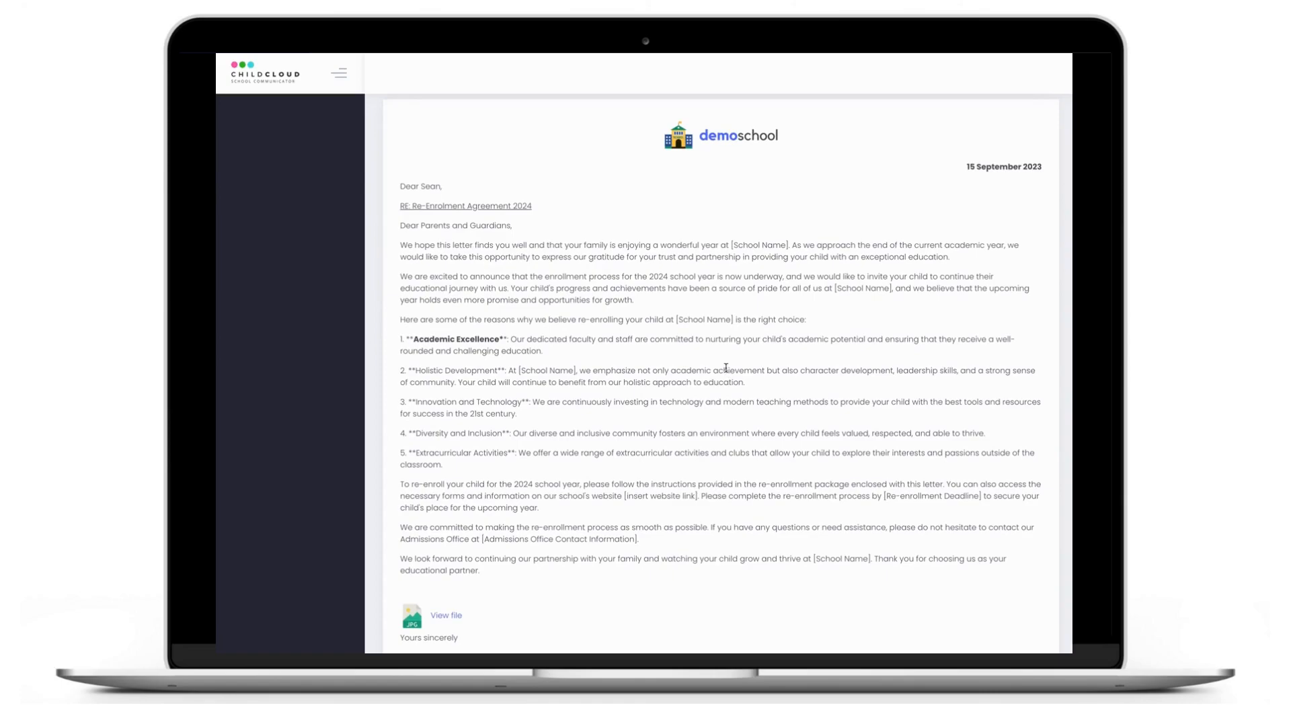
scroll(522, 364, "down", 3)
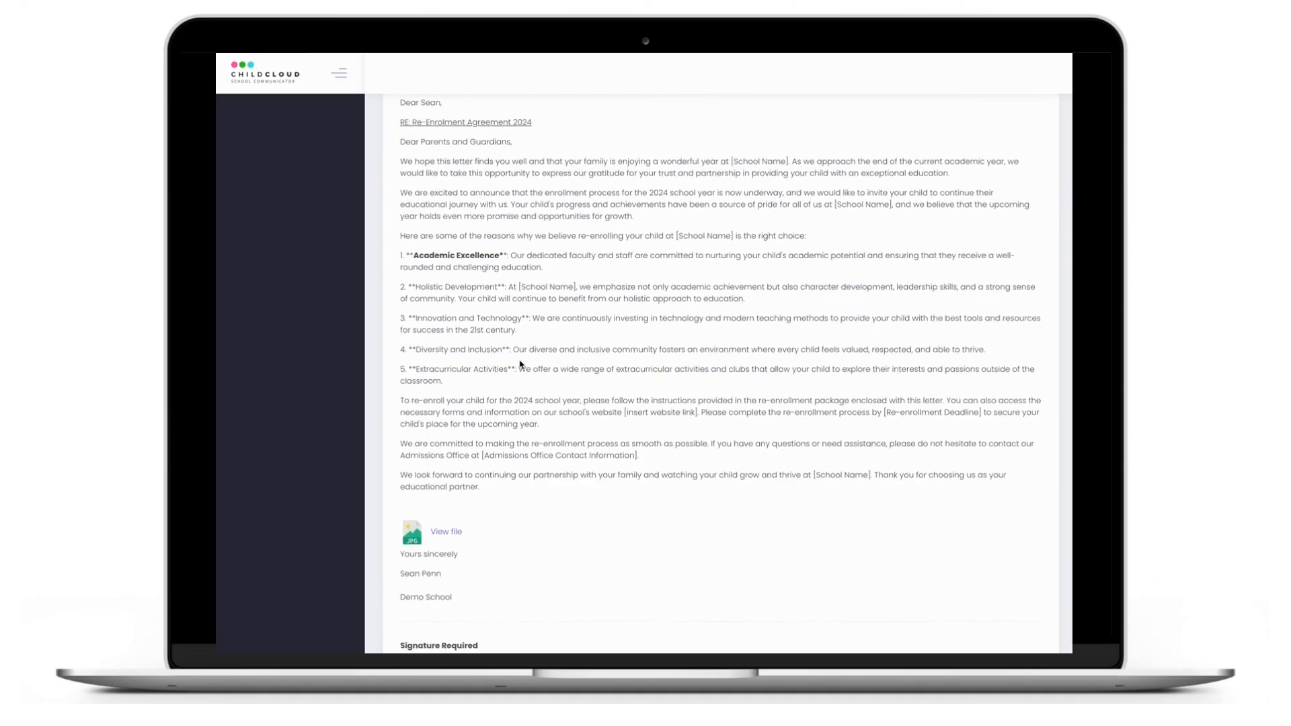
scroll(519, 365, "down", 6)
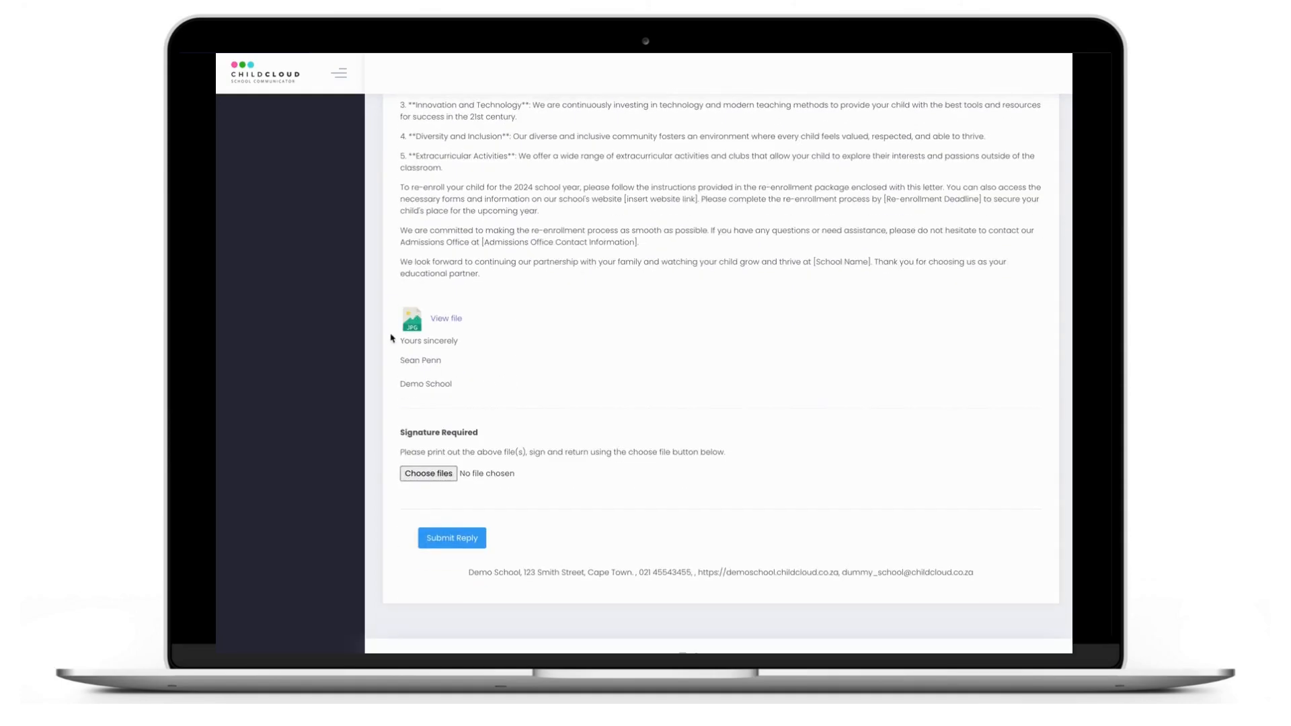
left_click(452, 320)
scroll(563, 396, "up", 3)
scroll(551, 392, "down", 4)
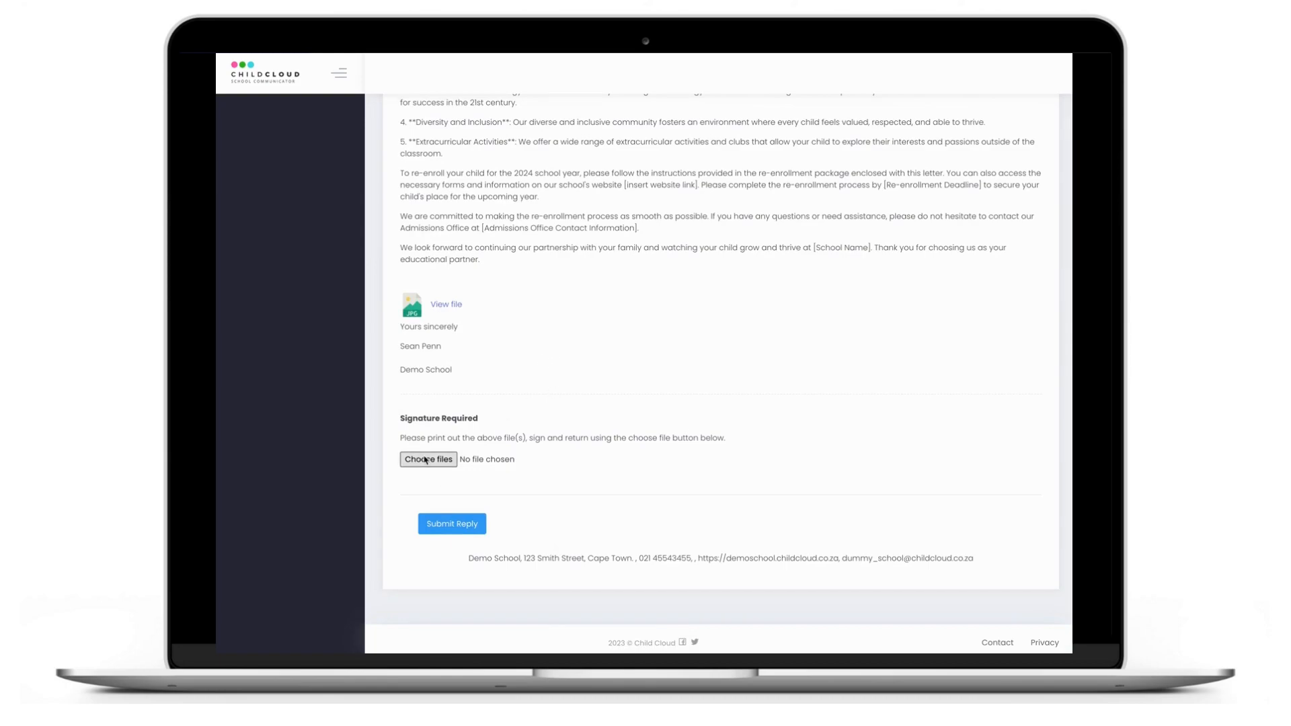
Step: Upload the "Contract" file from the Desktop as the signed document and submit the parent's reply
left_click(425, 460)
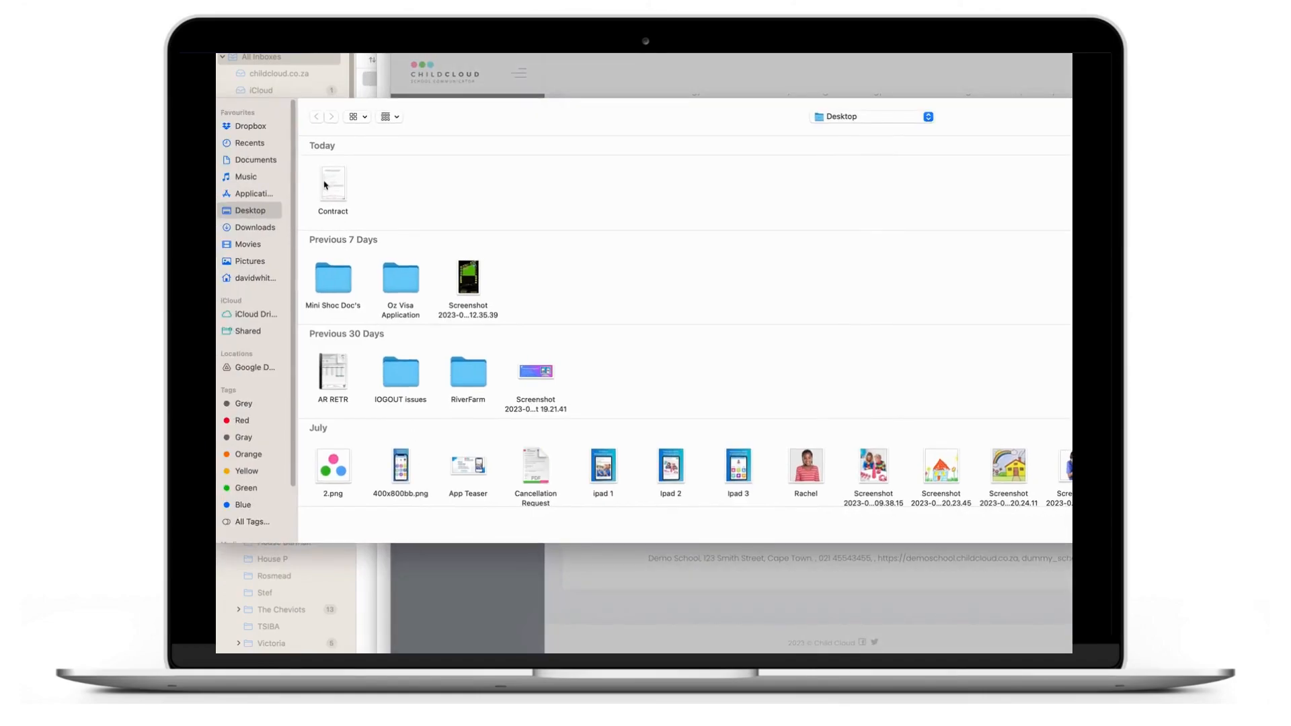
left_click(324, 185)
key("Return")
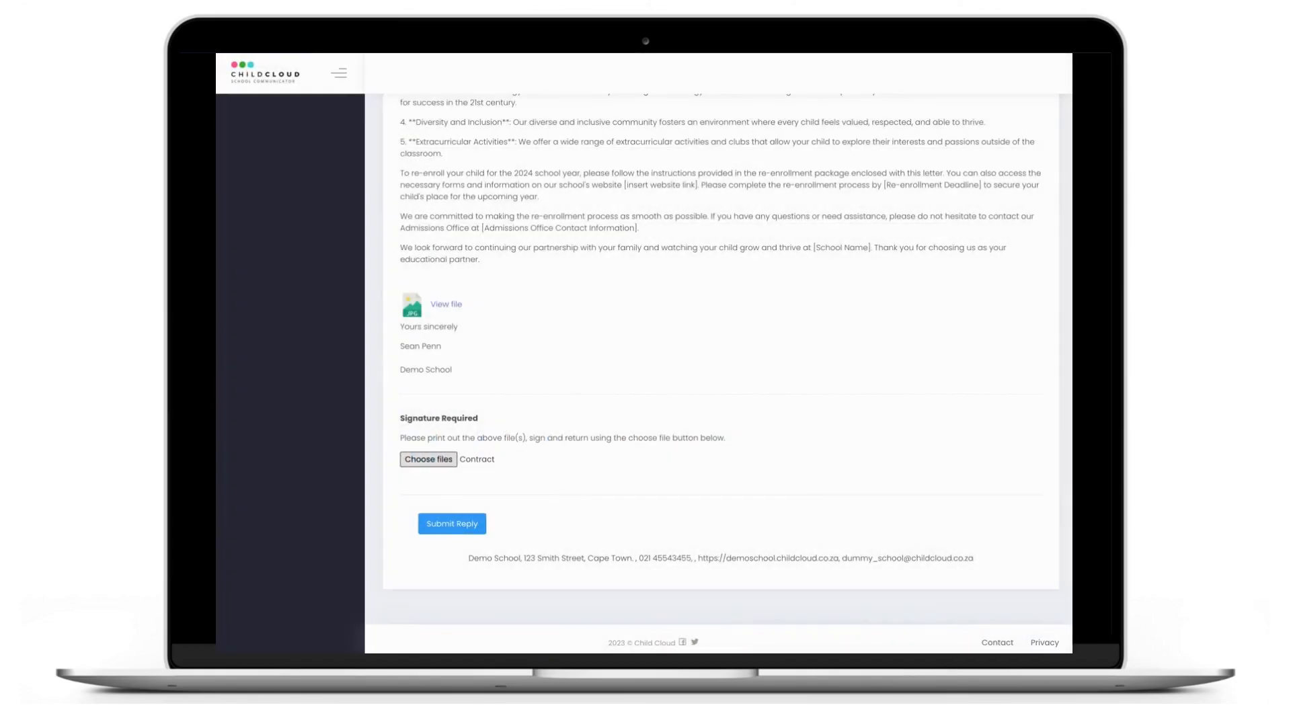
left_click(452, 526)
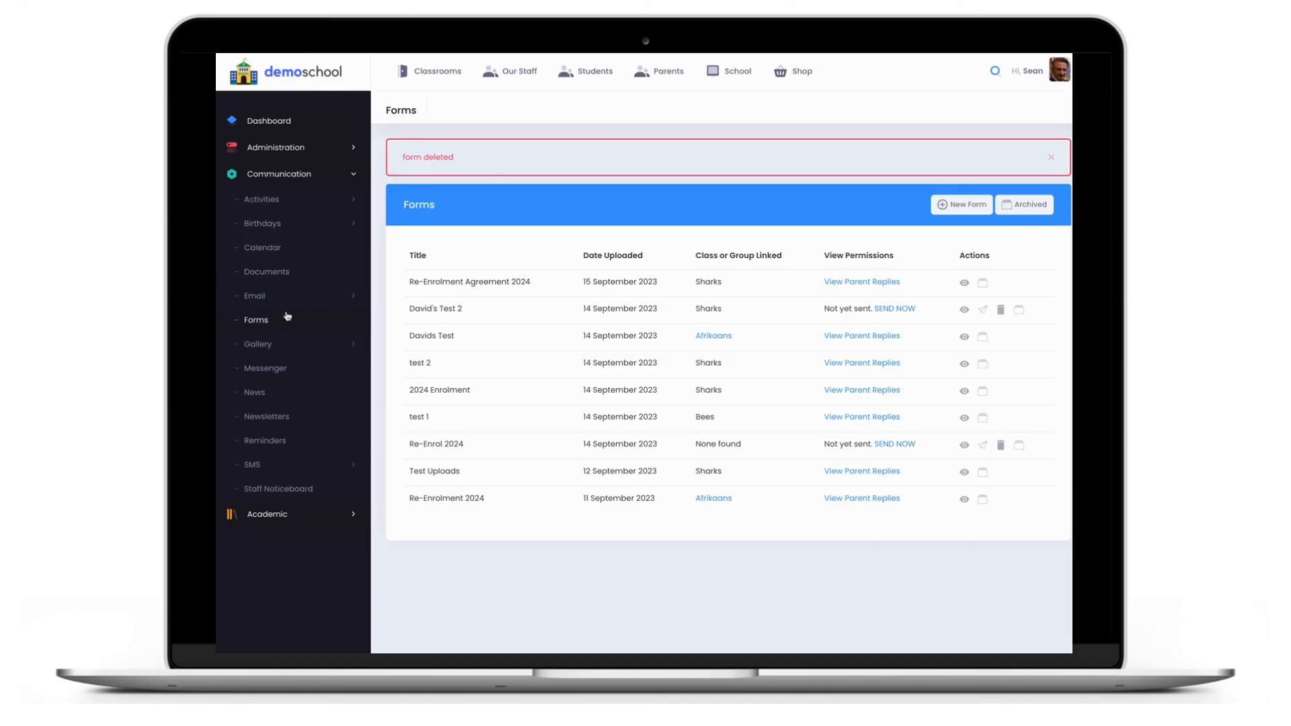
Step: Check the form status of each parent in the replies to "Re-Enrolment Agreement 2024"
left_click(266, 319)
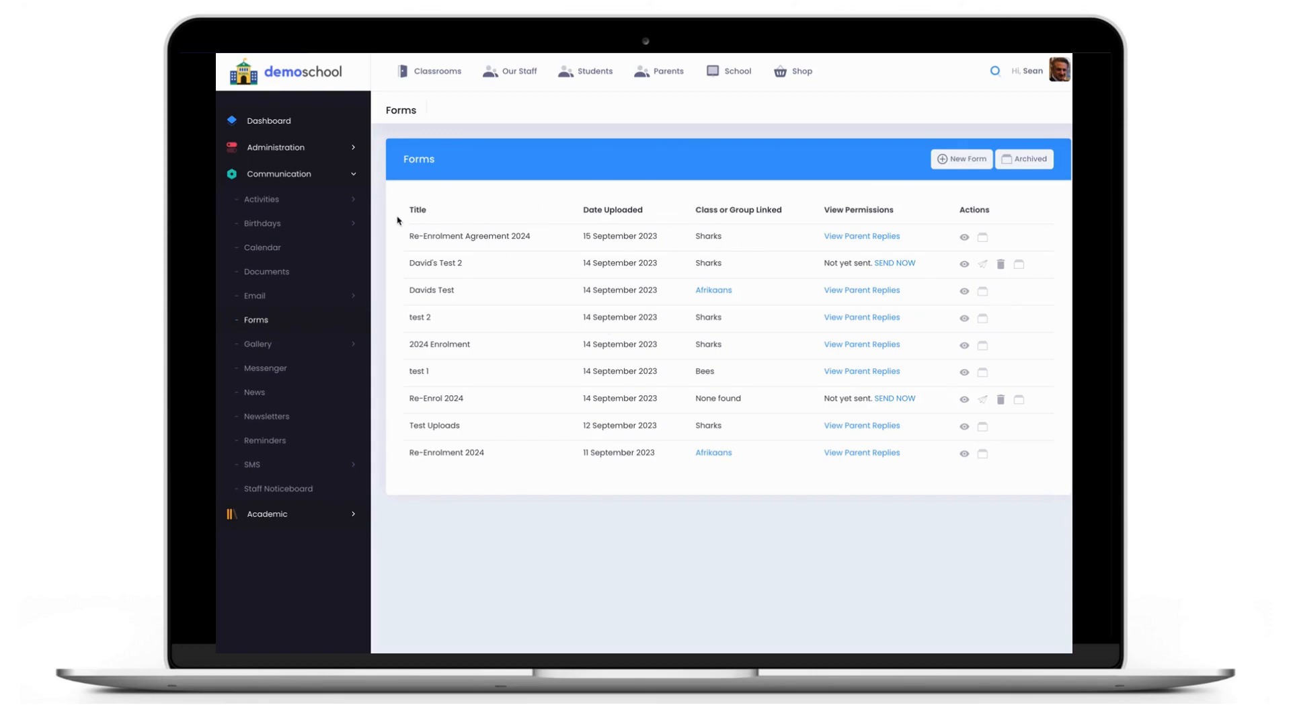
left_click(865, 241)
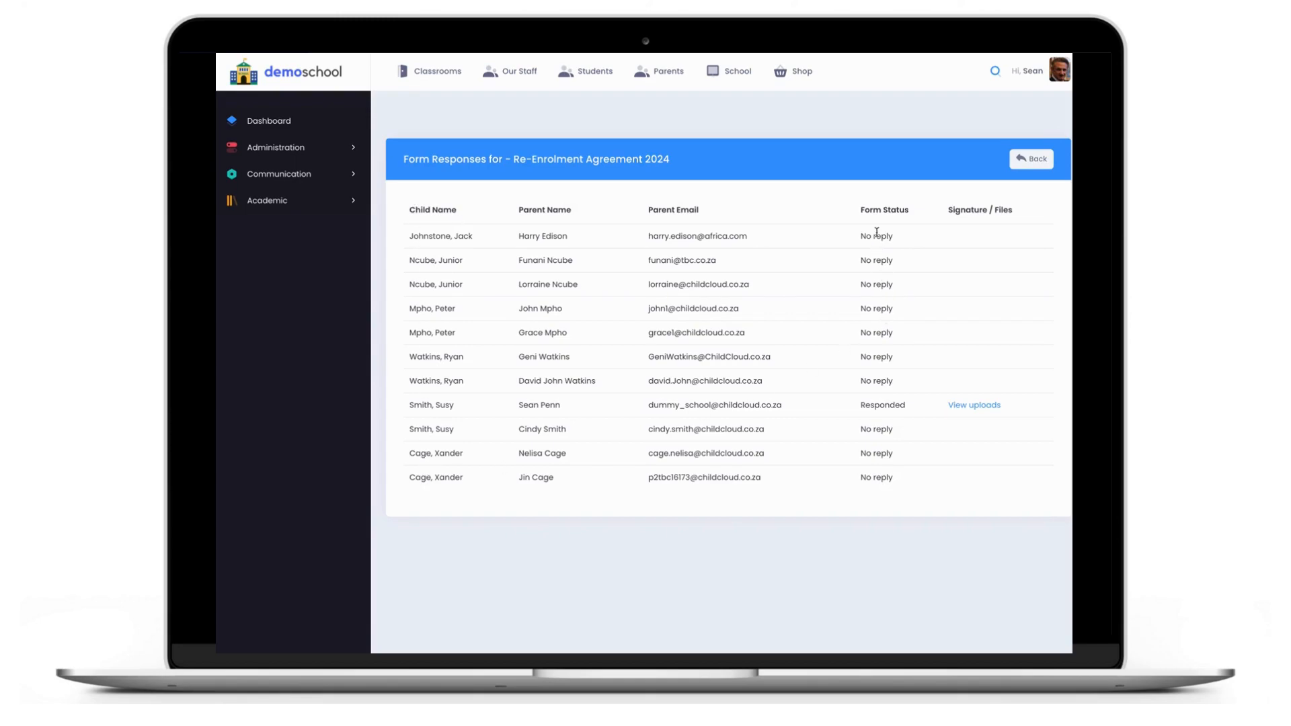
left_click_drag(864, 207, 891, 258)
left_click_drag(863, 406, 906, 406)
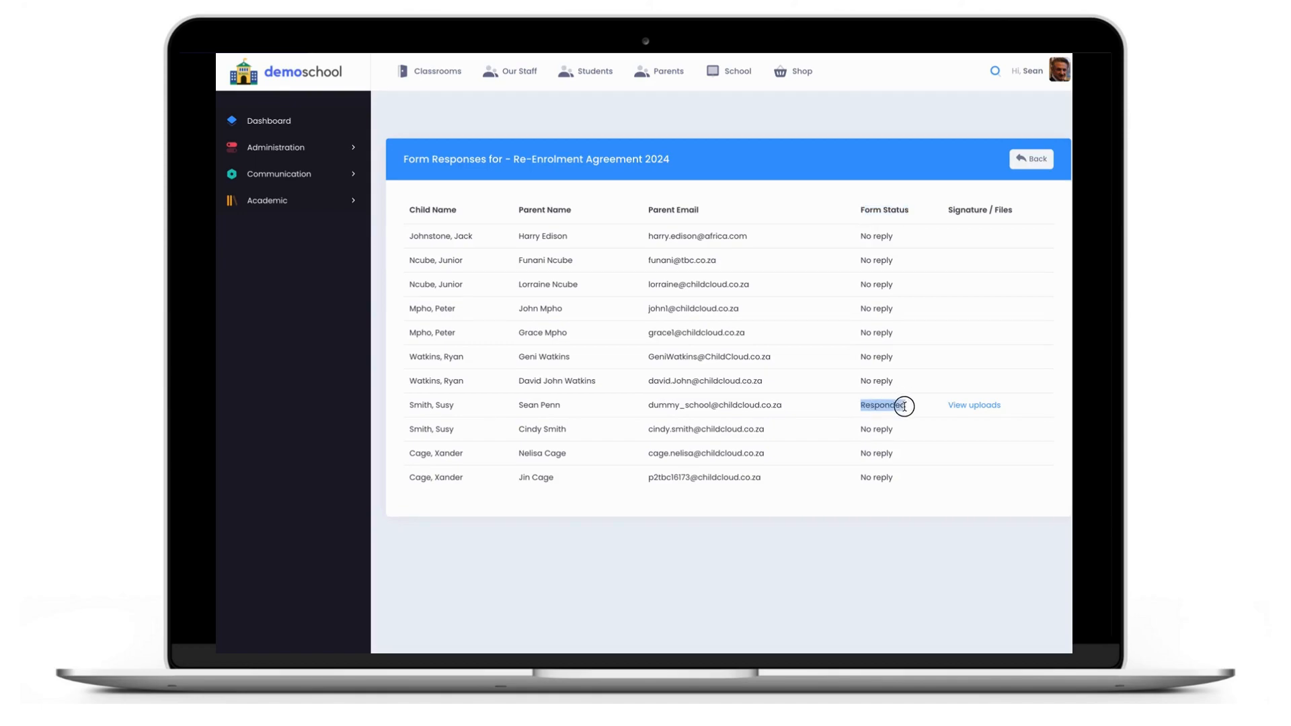
Step: View the first file uploaded by the parent who responded, then close the file and the signature window
left_click(974, 406)
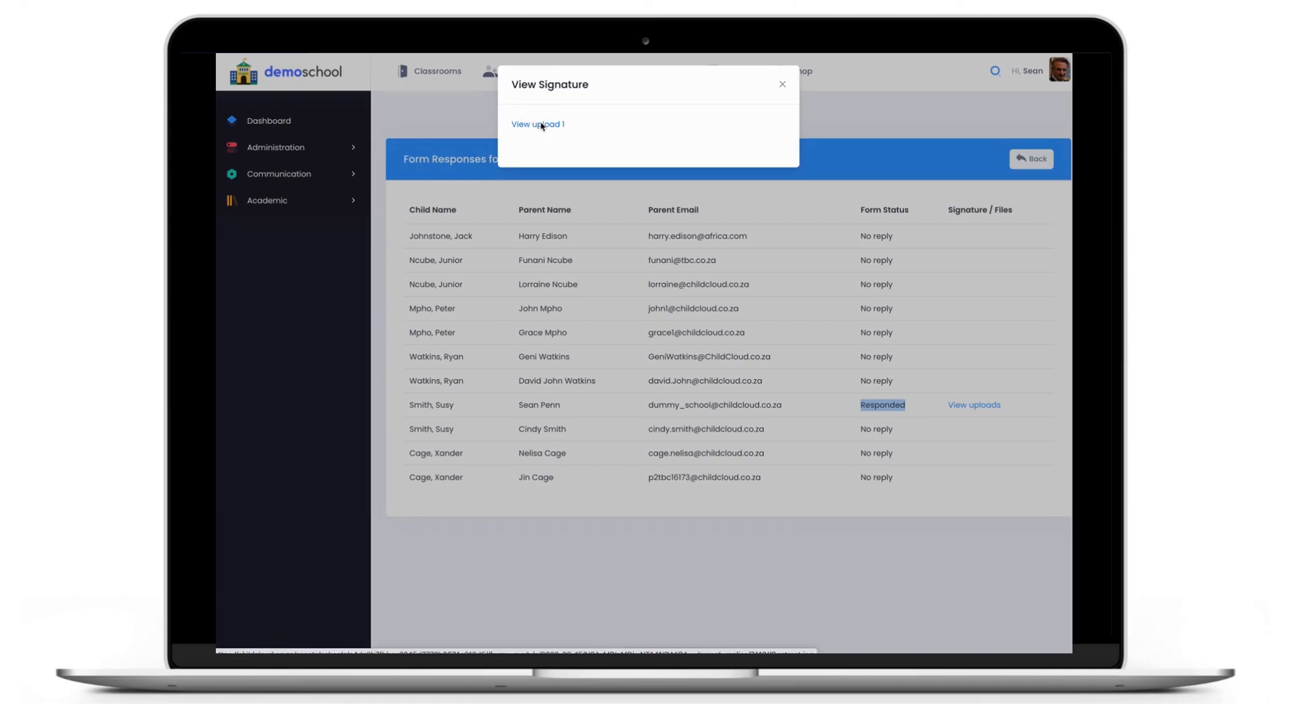
left_click(542, 125)
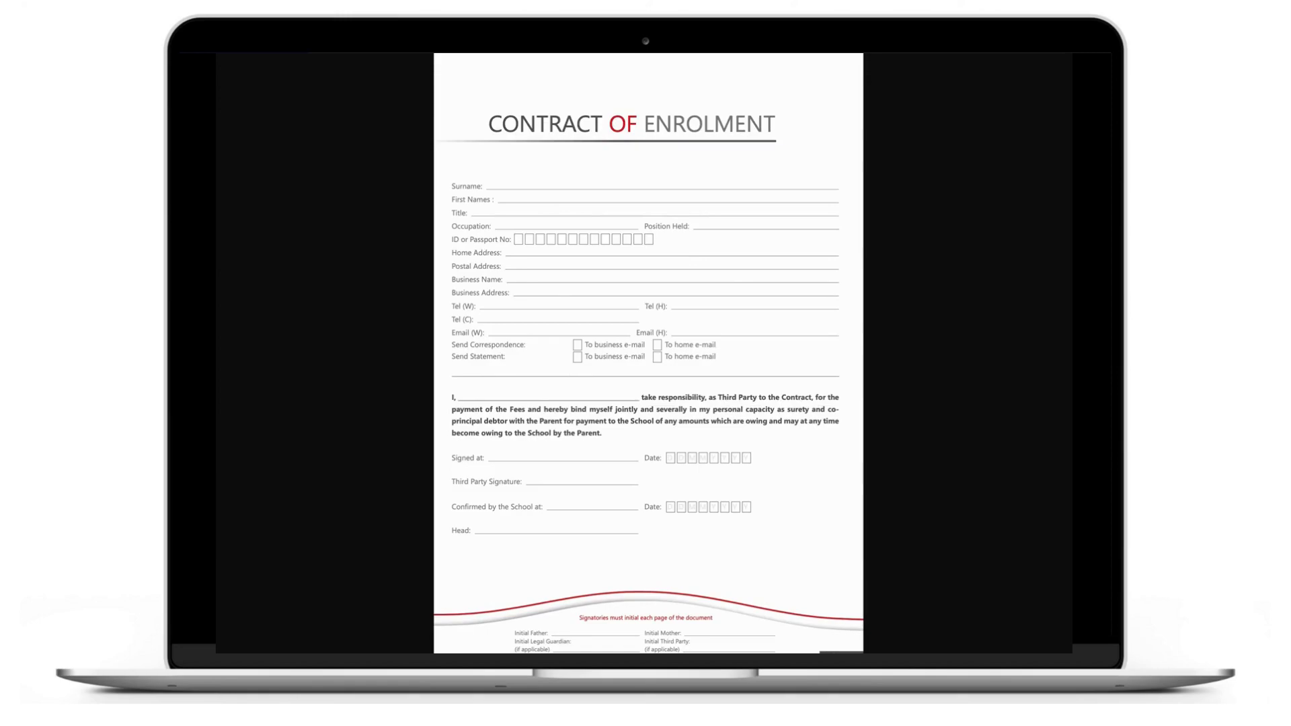
key("super+w")
left_click(783, 85)
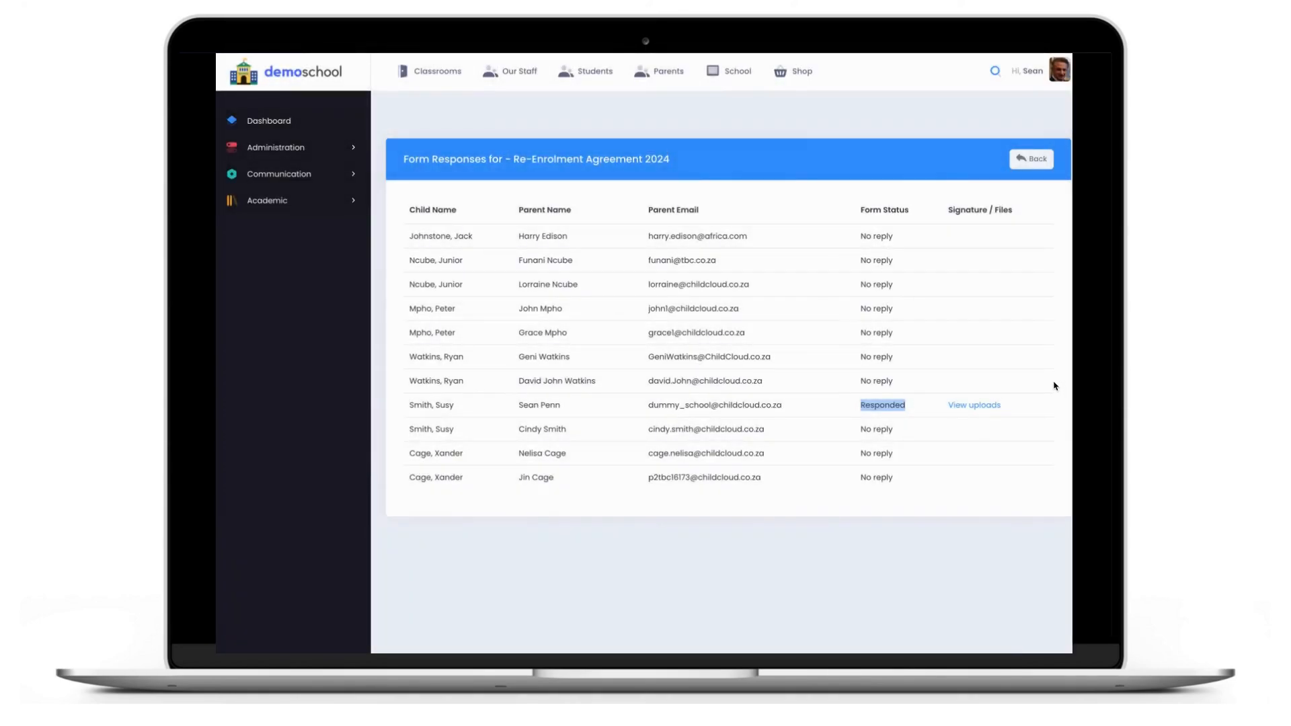
Step: Open the parent replies to the "Test Uploads" form, list the responding parent's uploads and close the list
left_click(1031, 160)
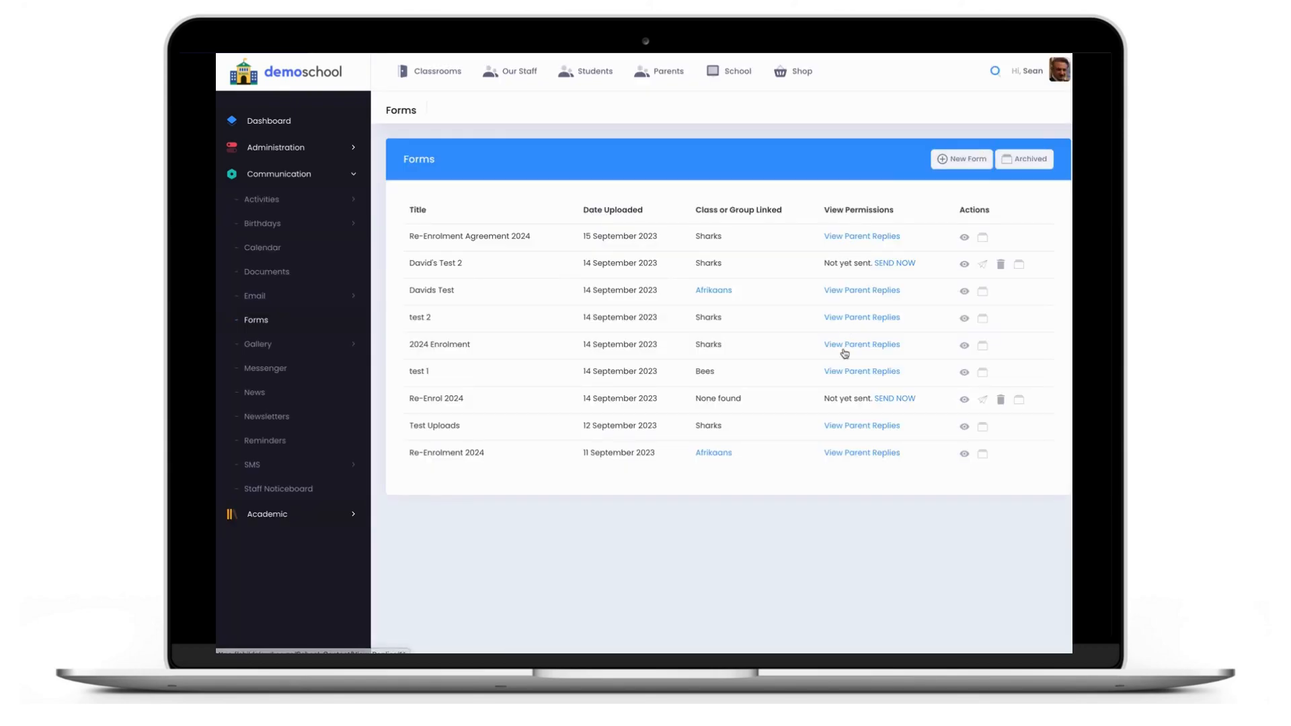
left_click(878, 430)
scroll(901, 406, "down", 1)
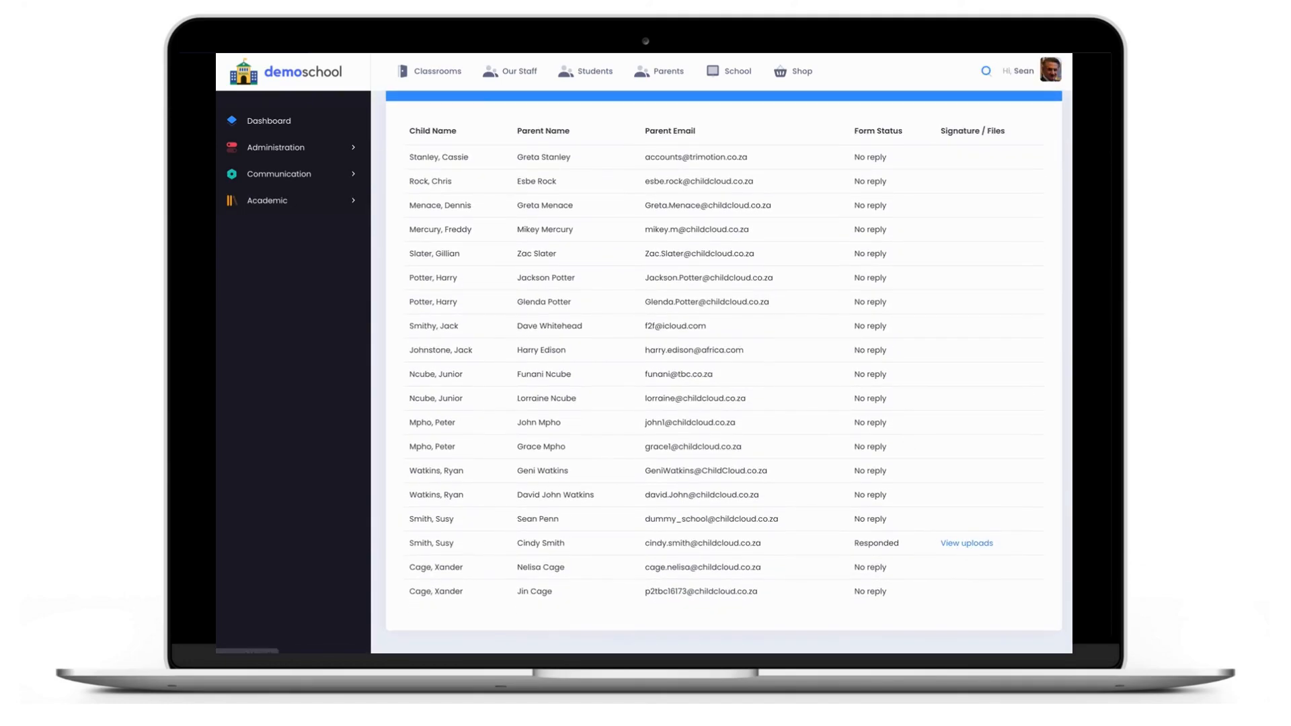
left_click(951, 542)
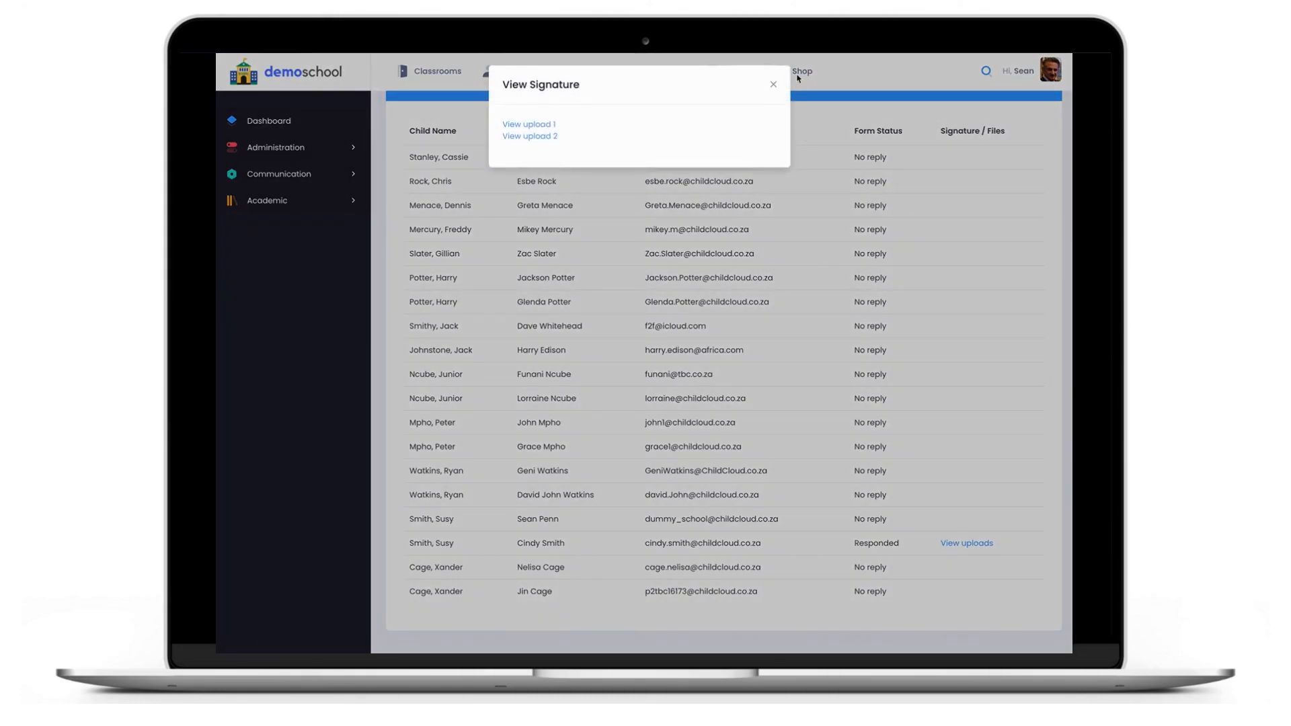
left_click(773, 86)
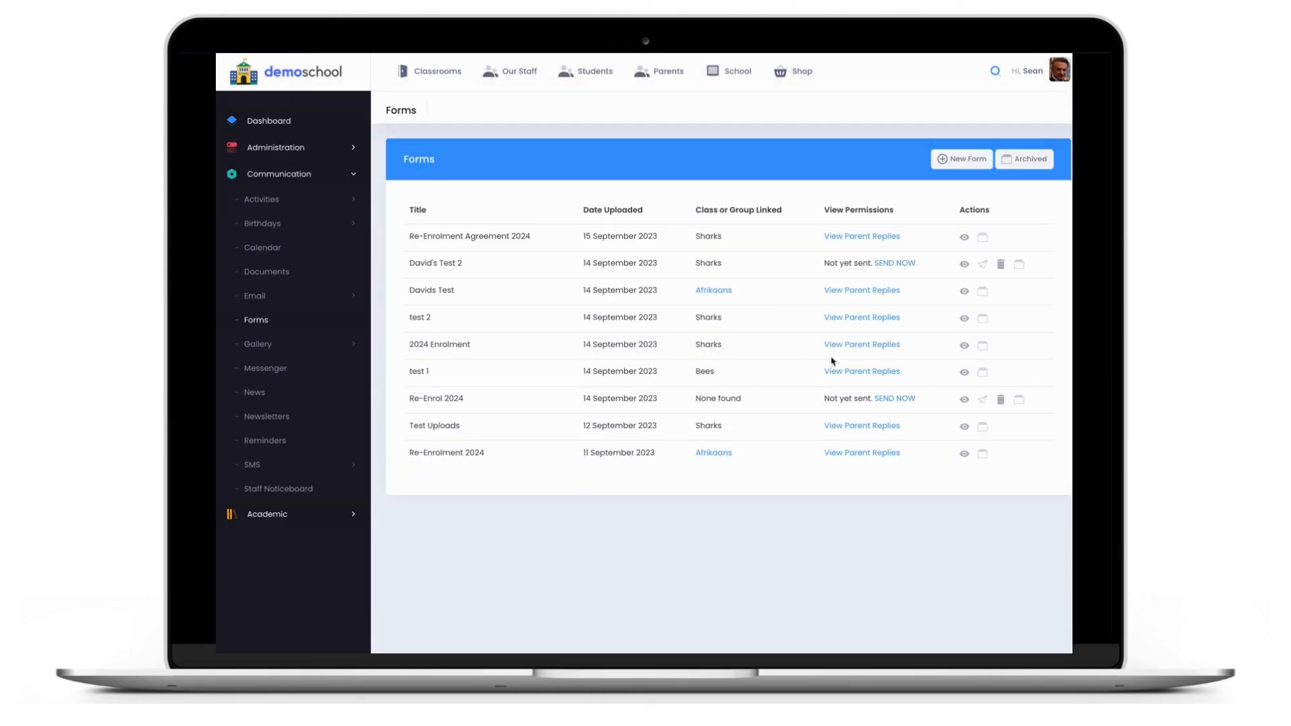
Step: Look through the parent replies to the "test 1" form
left_click(871, 373)
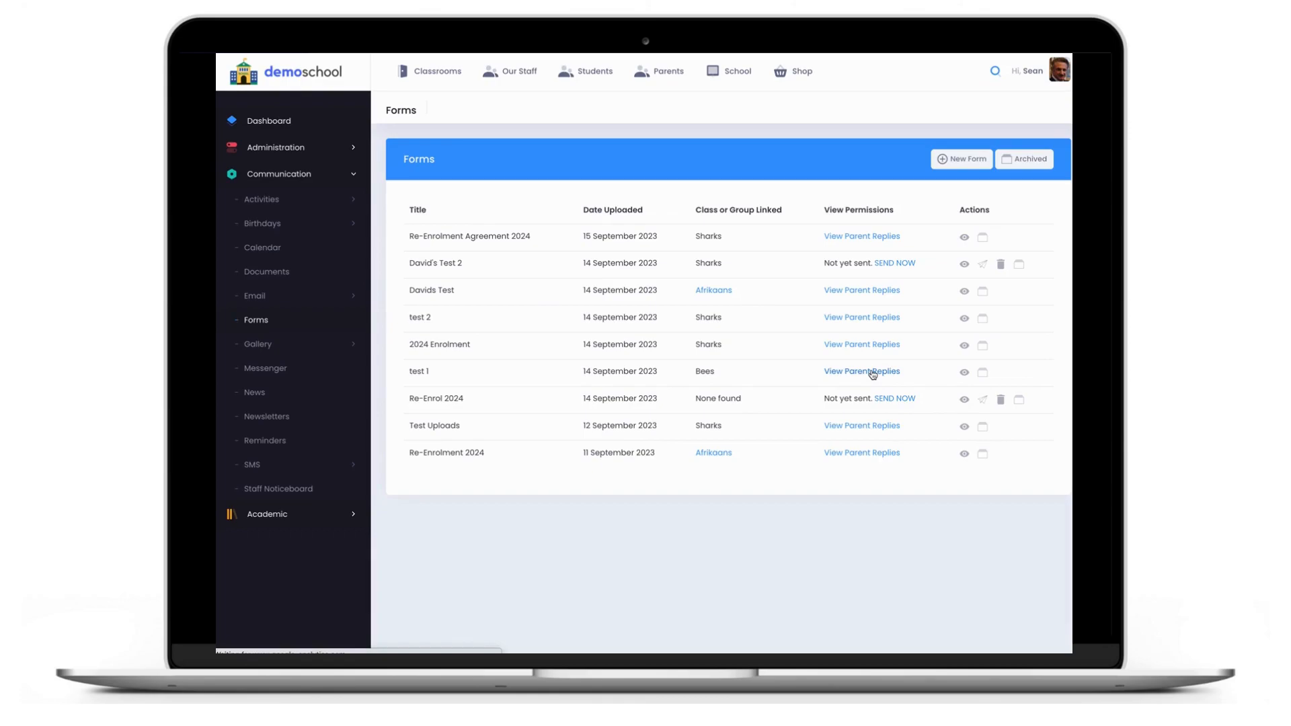
scroll(871, 388, "down", 5)
scroll(872, 392, "up", 5)
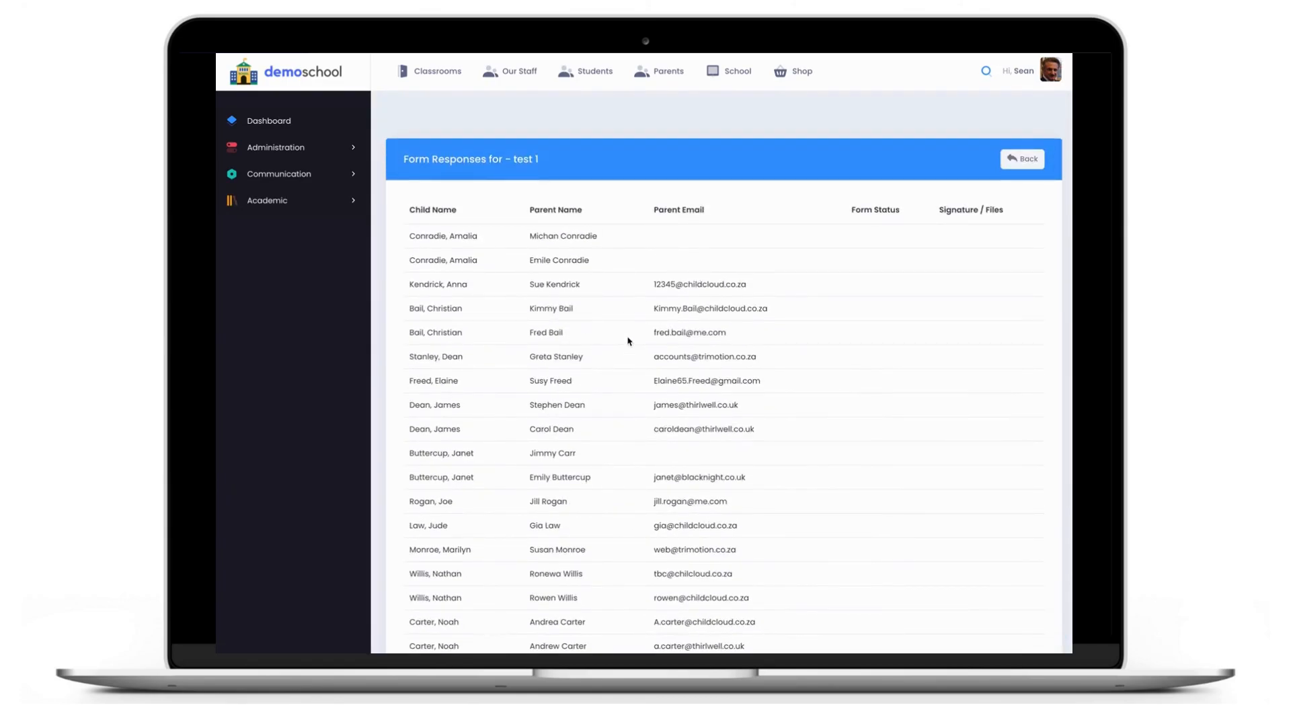
scroll(624, 341, "down", 2)
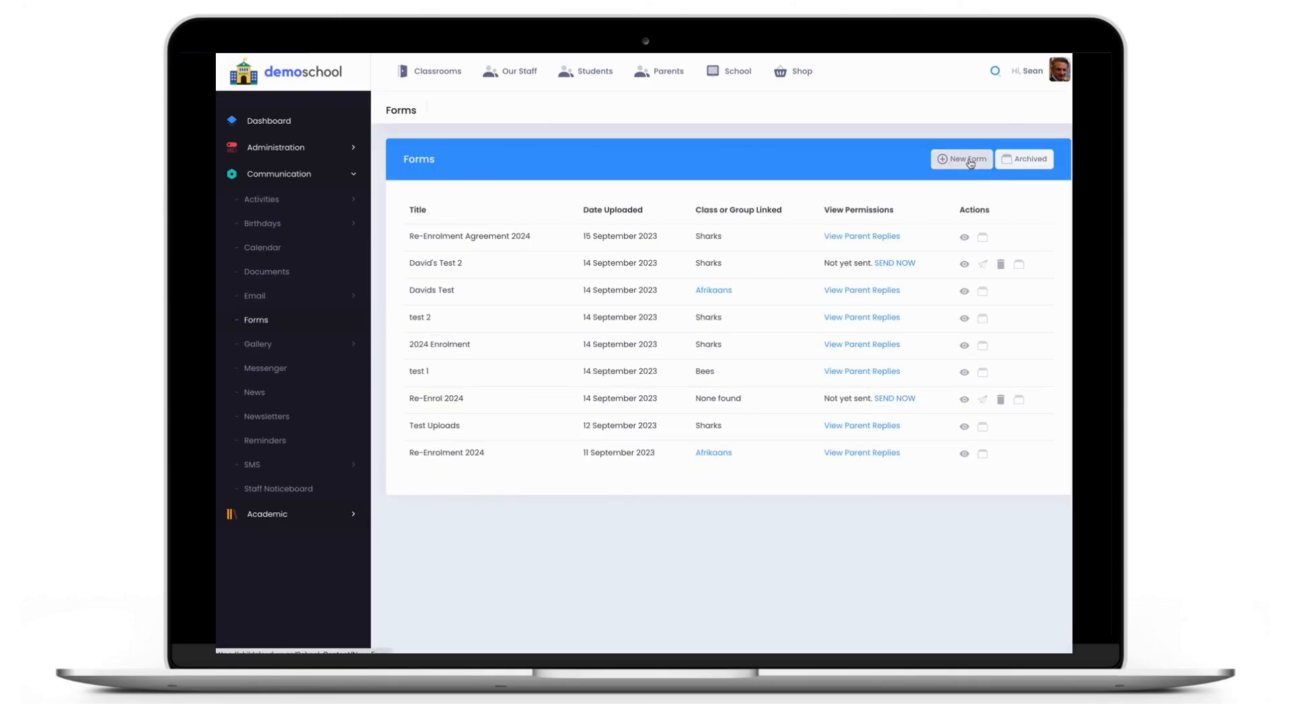
Step: Open a blank new form and review its content, attachment, Google map and parent signature options
left_click(968, 160)
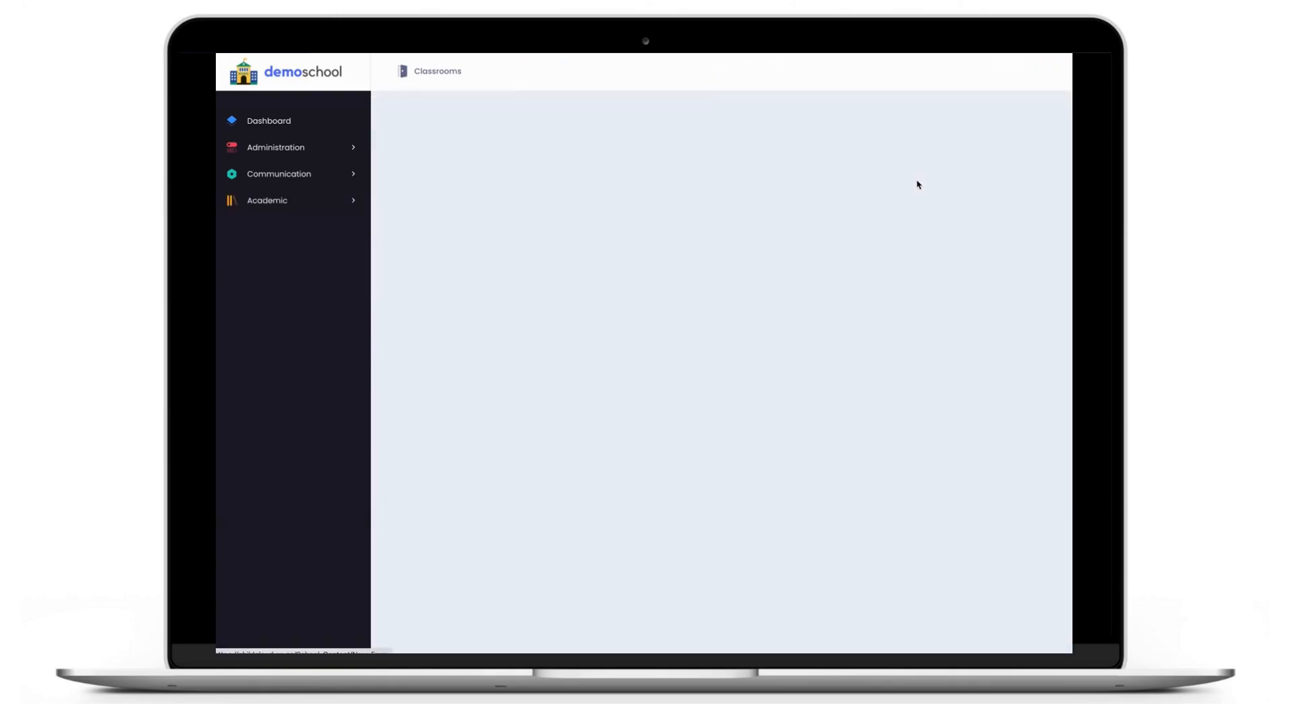
scroll(624, 556, "down", 3)
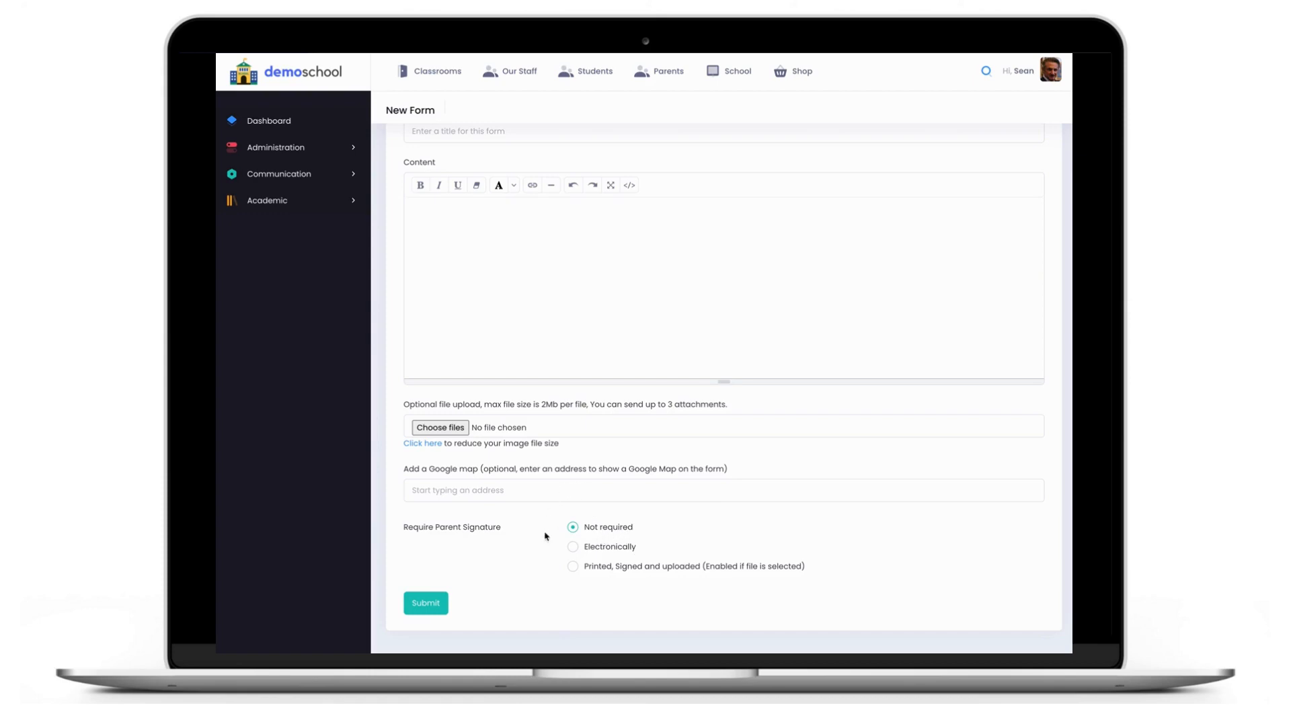
scroll(717, 550, "up", 3)
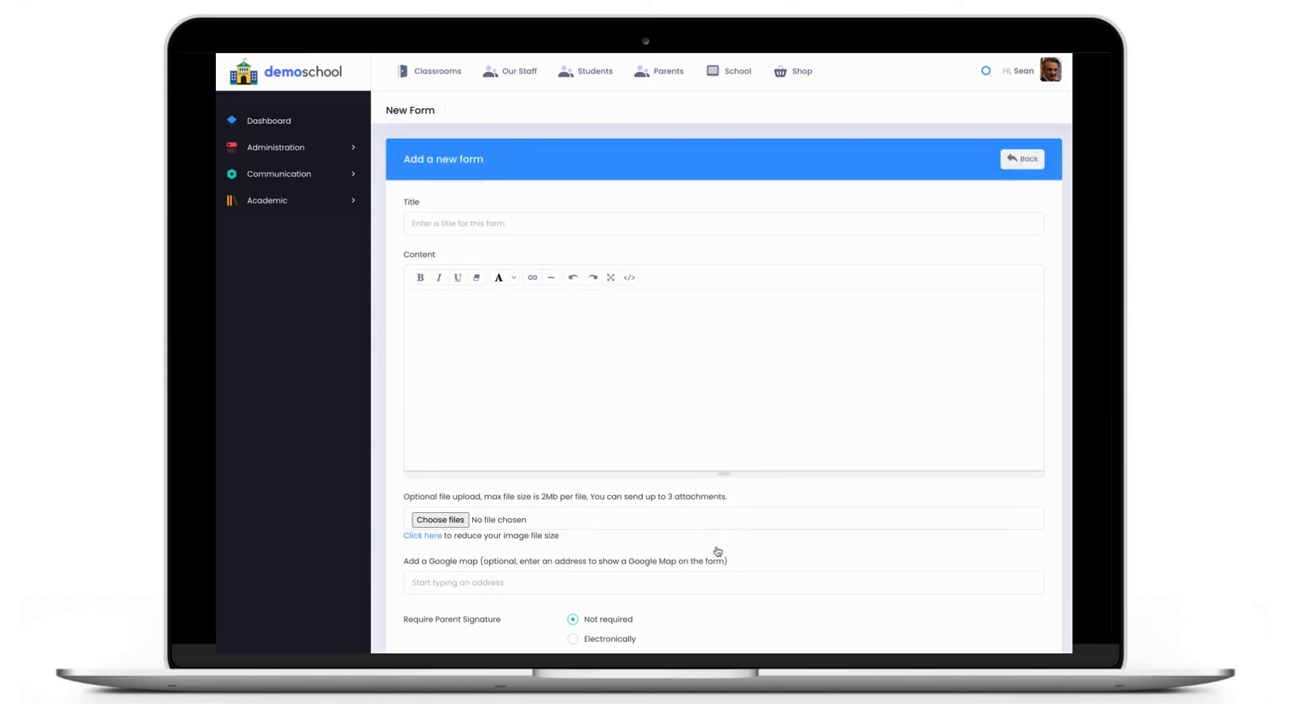